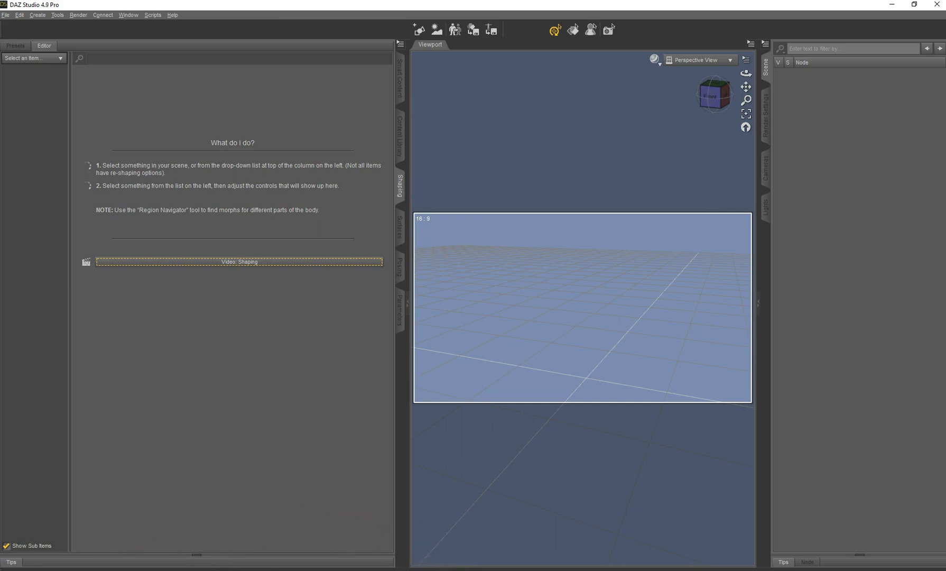
# Switch to the browser showing the Renderosity Desire G3F product page by Tempesta3d.
pyautogui.click(470, 545)
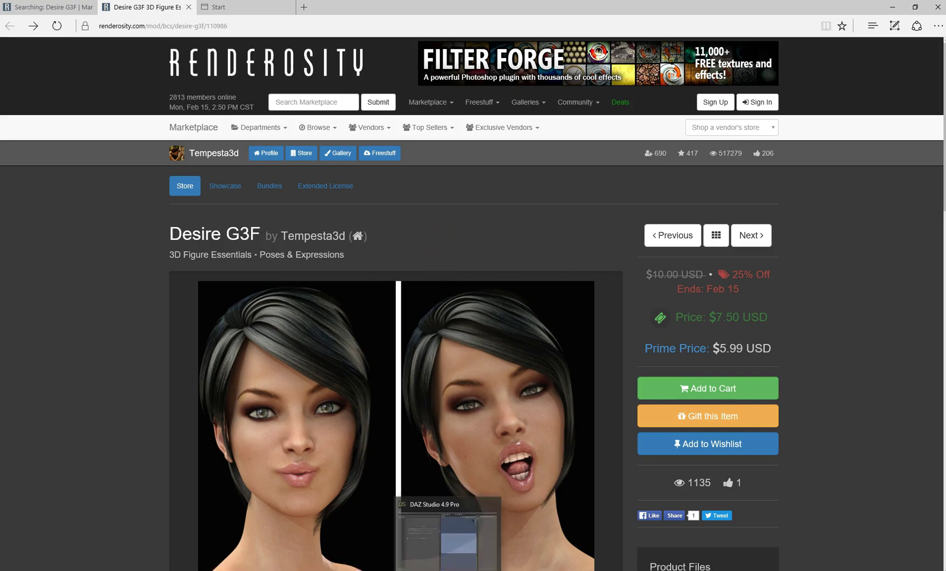
# Return to DAZ Studio and show the Content Library at the Tempesta3d Desire G3F pose folder.
pyautogui.click(480, 562)
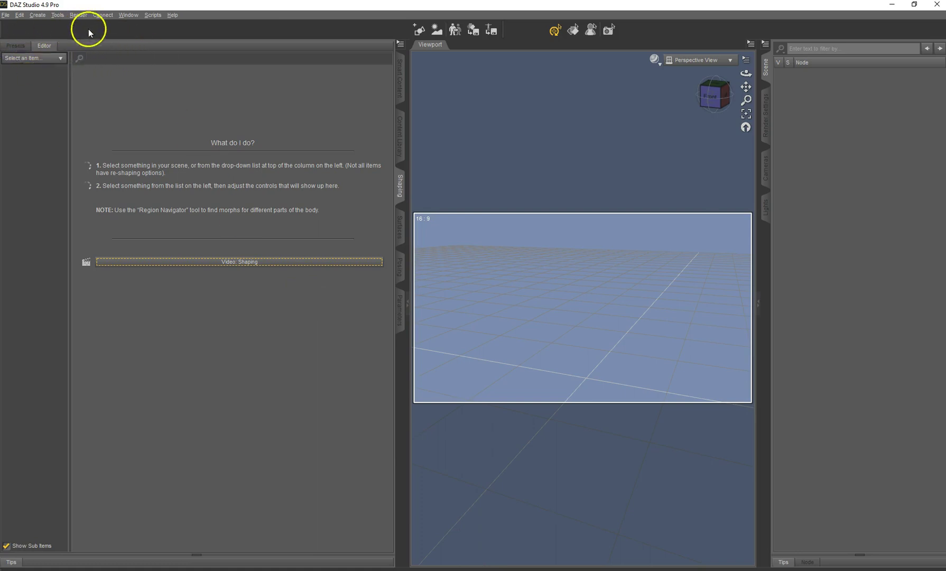
pyautogui.click(400, 140)
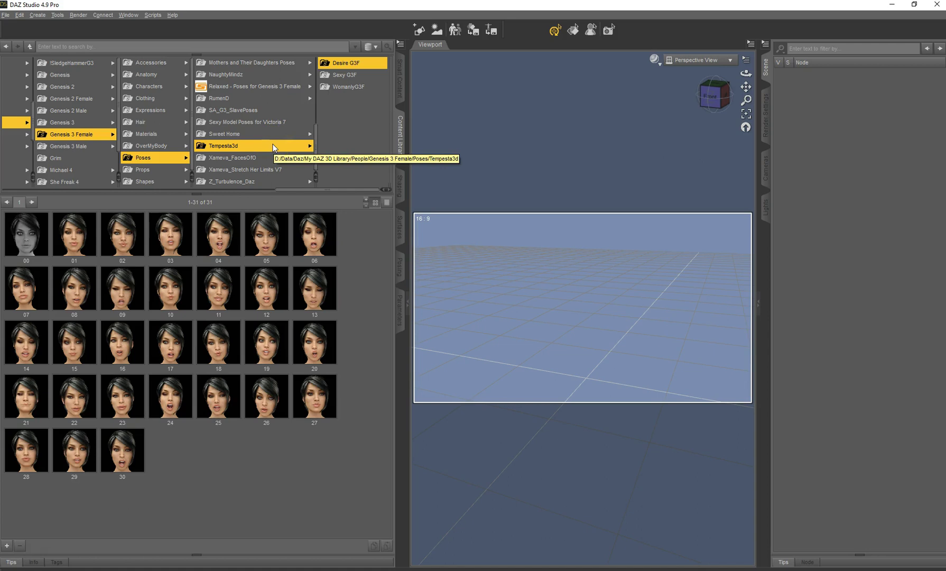
# Create a product named 'Desire G3F' from the Tempesta3d Desire G3F pose folder.
pyautogui.rightClick(354, 65)
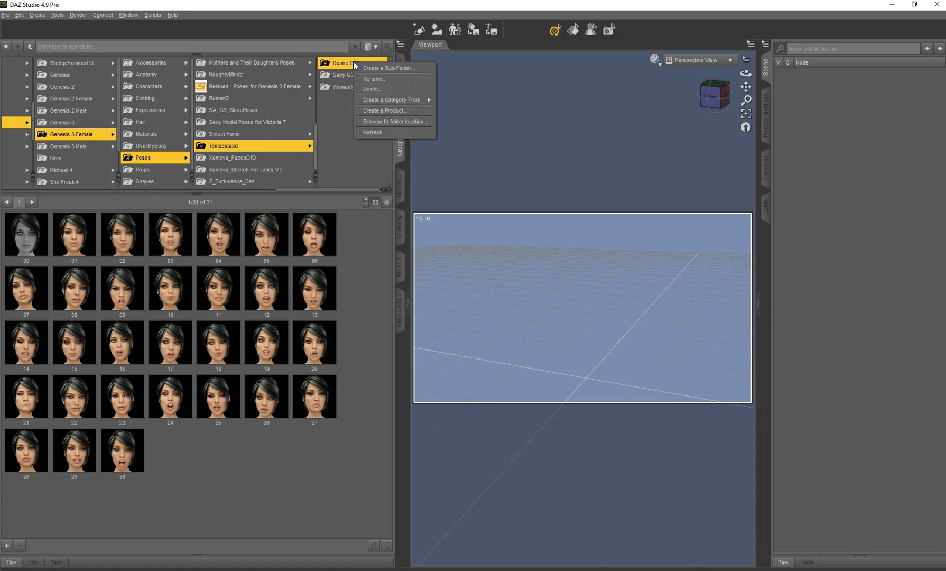
pyautogui.moveTo(353, 63); pyautogui.dragTo(383, 69)
pyautogui.click(396, 110)
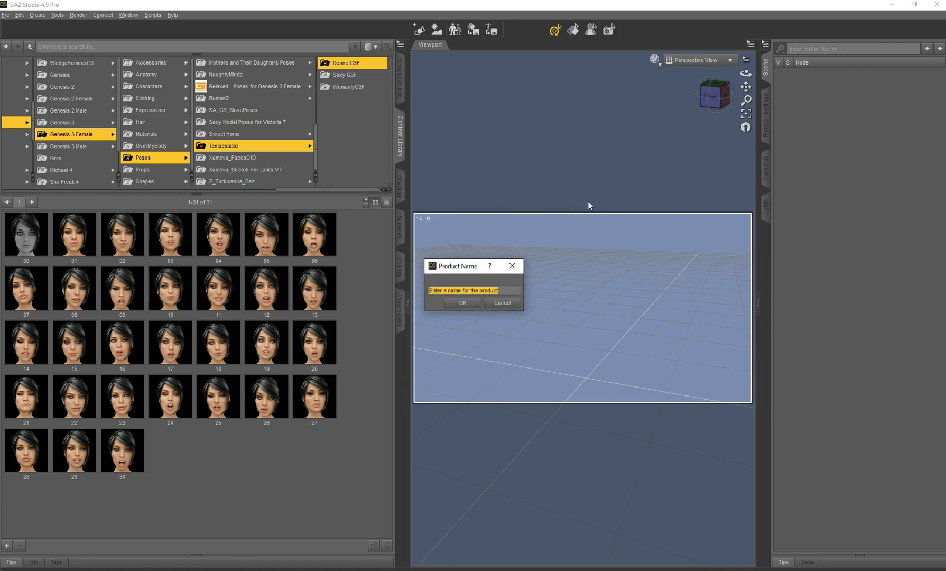
pyautogui.write('Desire G3F')
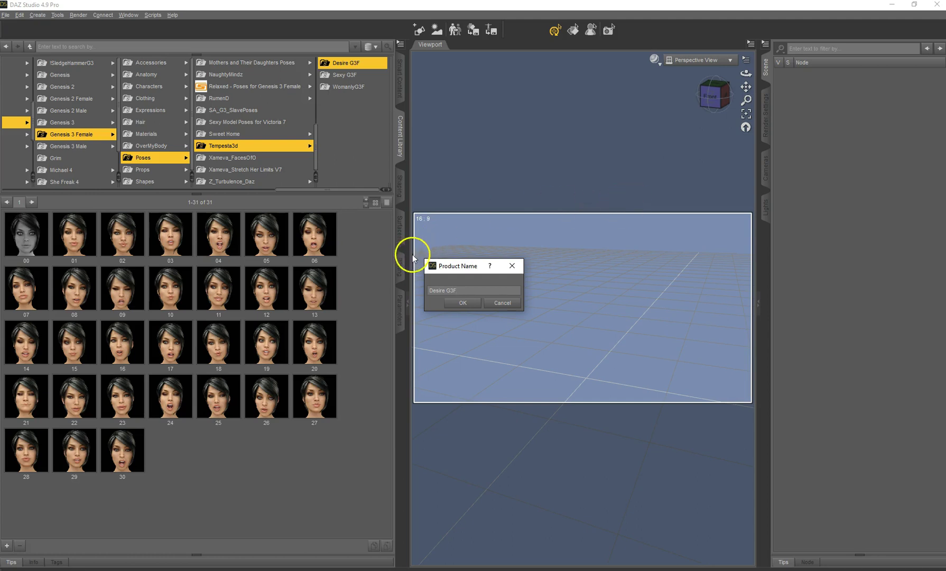
pyautogui.moveTo(456, 288); pyautogui.dragTo(434, 288)
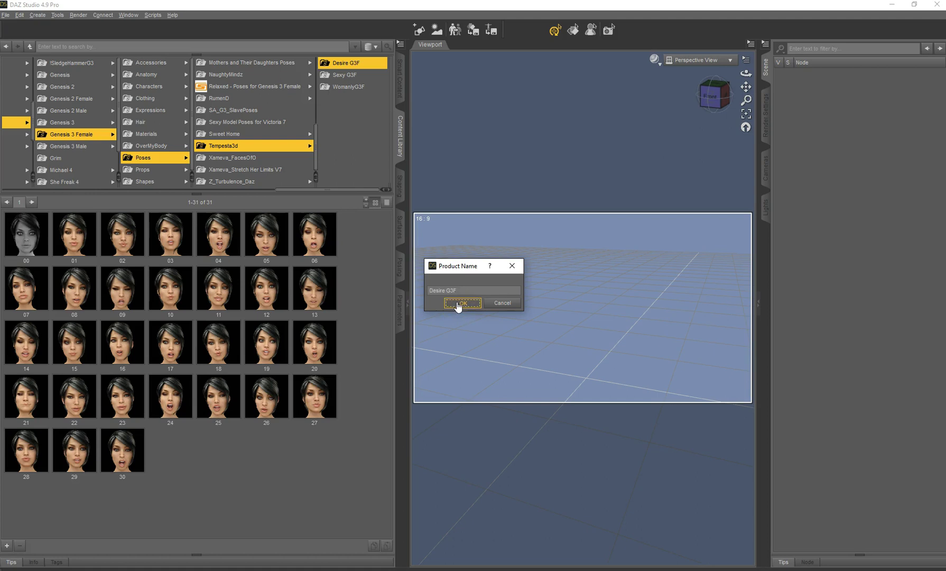
pyautogui.click(458, 304)
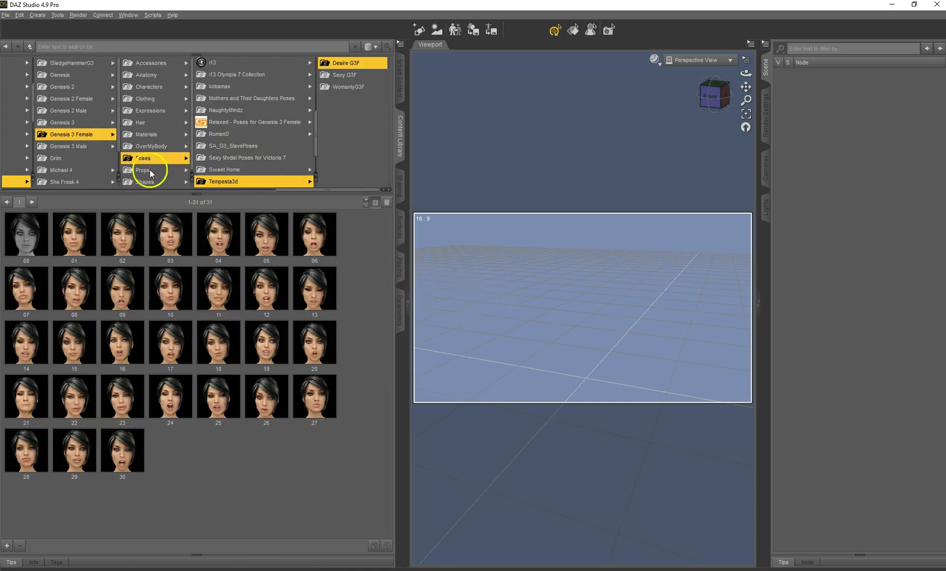
# Open Products > D > Desire G3F and select expressions 00 through 30.
pyautogui.moveTo(315, 191); pyautogui.dragTo(17, 190)
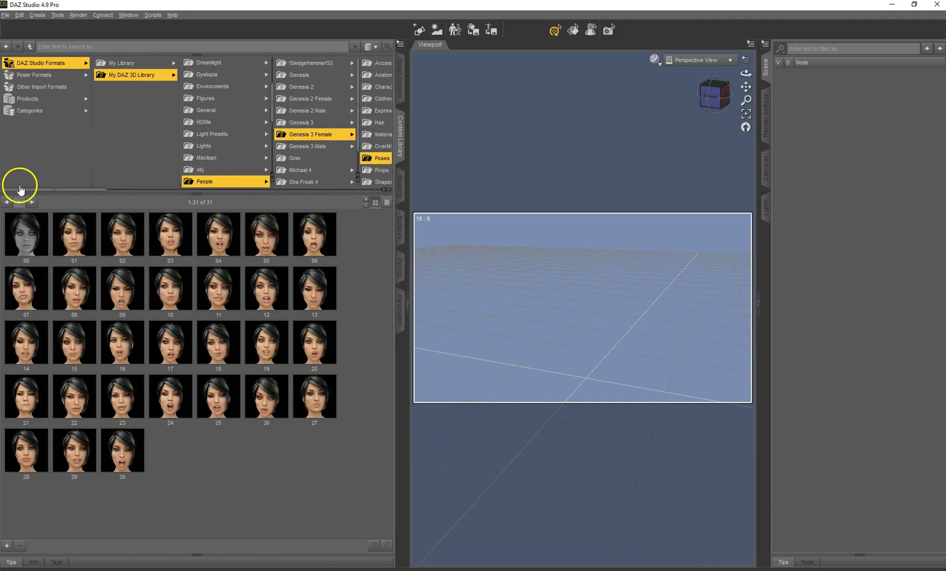
pyautogui.click(30, 99)
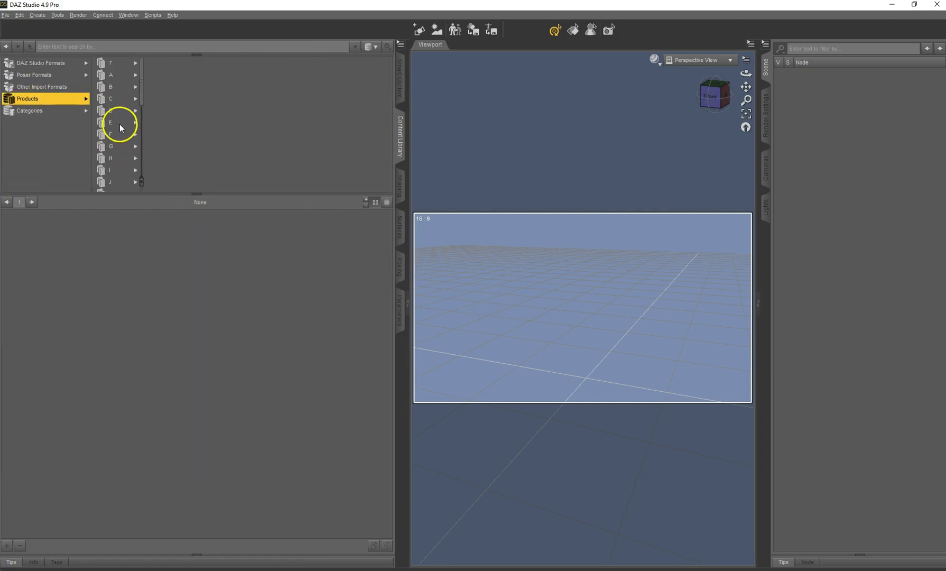
pyautogui.click(110, 111)
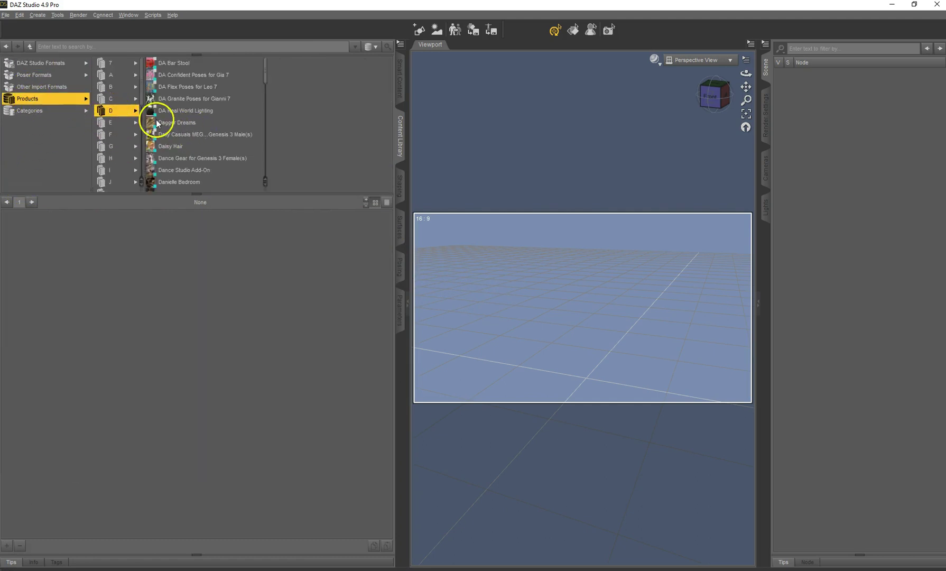
pyautogui.scroll(-6, 193, 105)
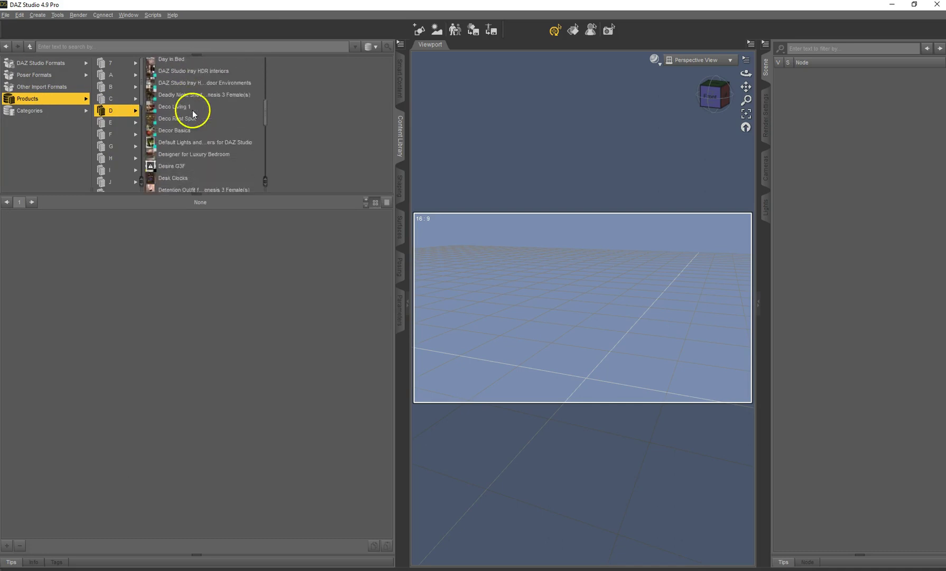
pyautogui.scroll(-2, 191, 112)
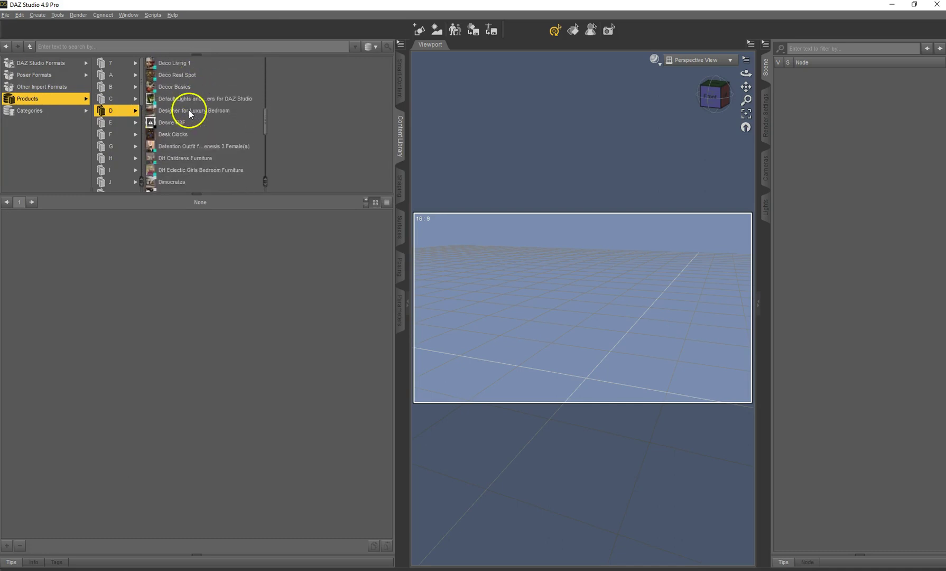
pyautogui.click(165, 122)
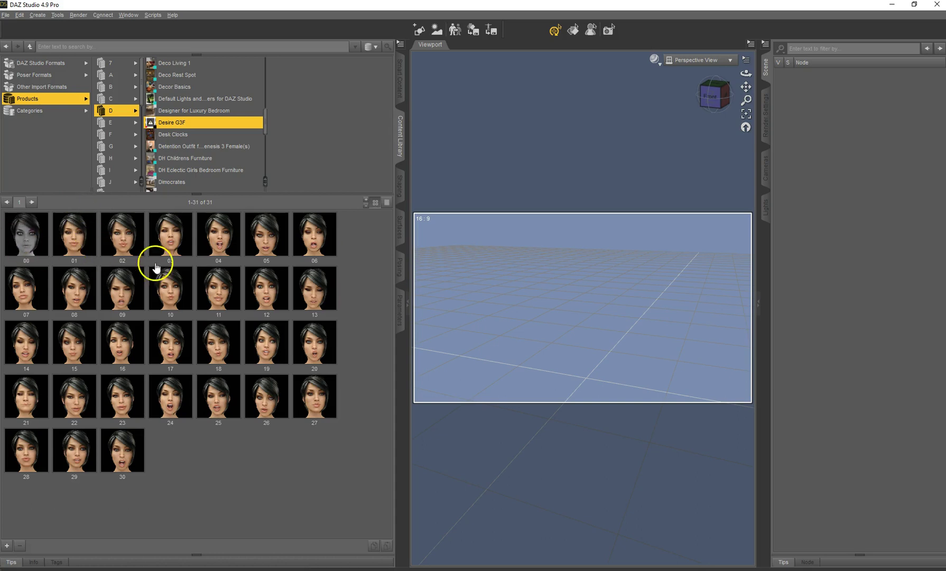
pyautogui.click(32, 243)
pyautogui.keyDown('shift'); pyautogui.click(128, 447); pyautogui.keyUp('shift')
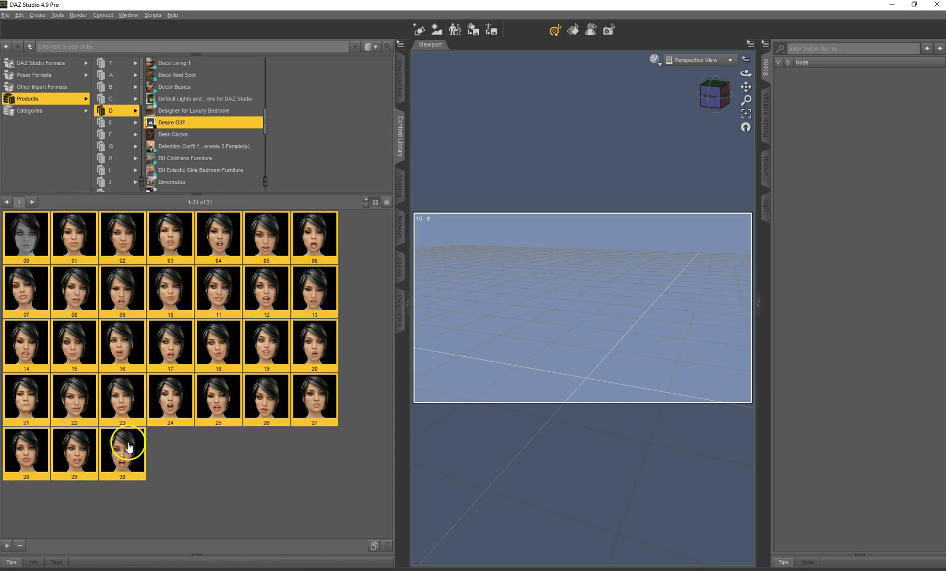
# Categorize the 31 selected expressions under Default > Poses > Expressions > Full Face.
pyautogui.rightClick(221, 246)
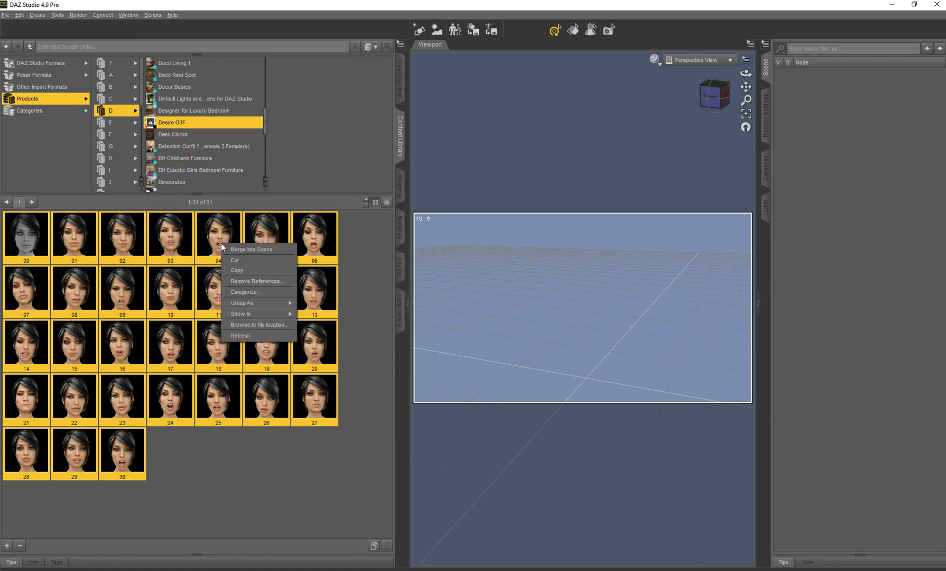
pyautogui.click(270, 293)
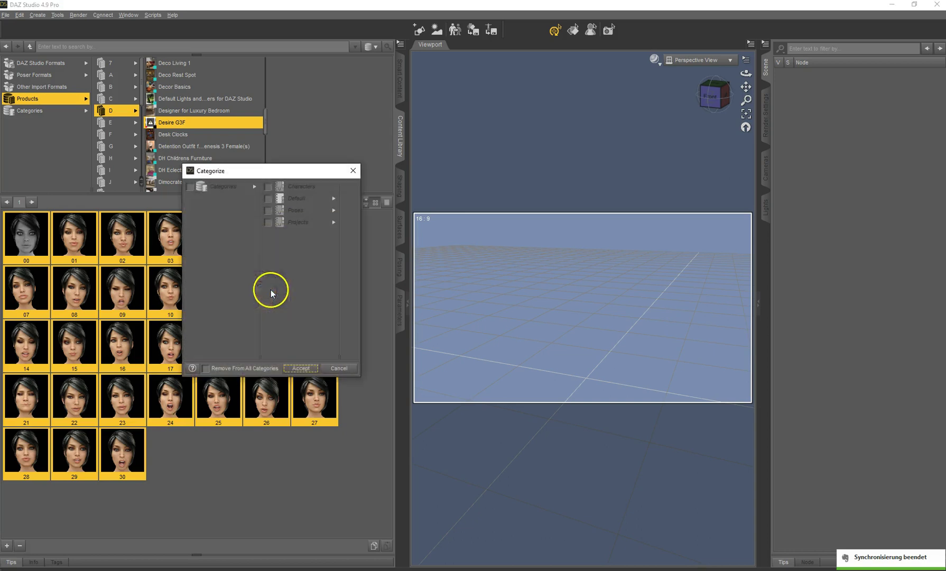
pyautogui.click(332, 198)
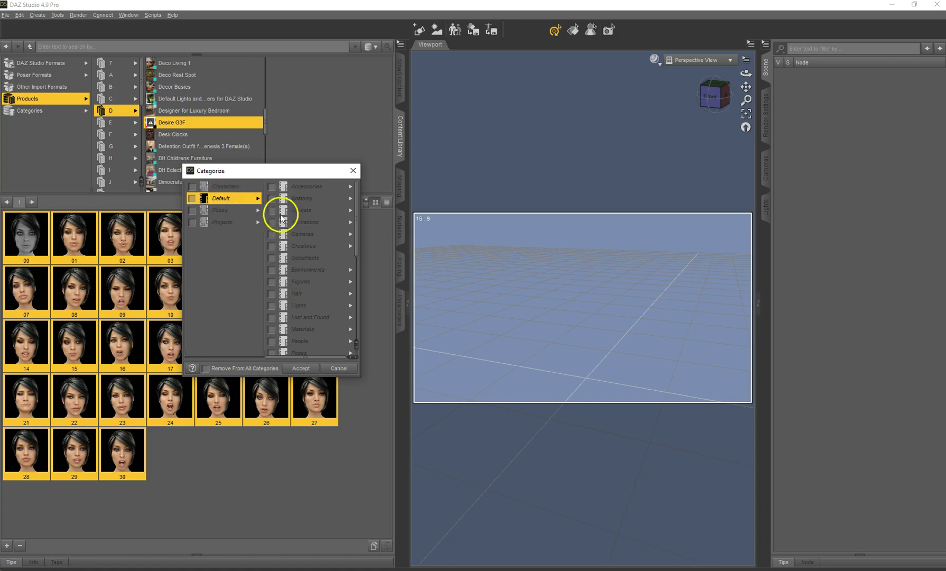
pyautogui.scroll(-1, 293, 274)
pyautogui.scroll(-2, 293, 274)
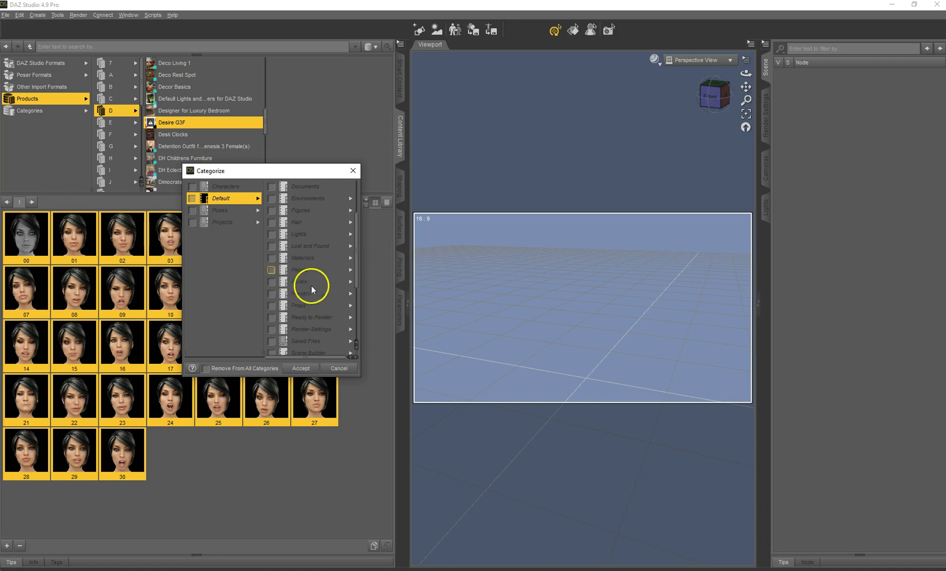
pyautogui.click(345, 280)
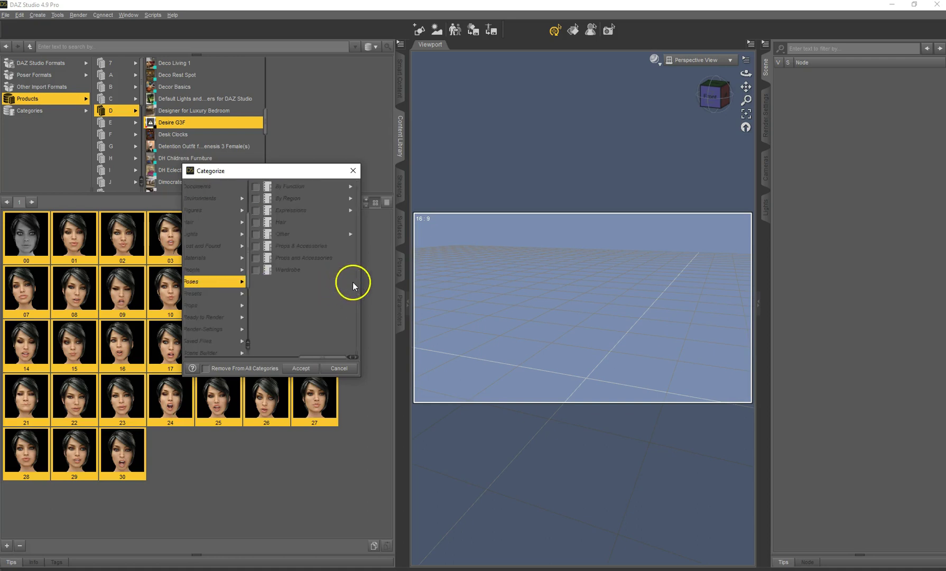
pyautogui.click(303, 209)
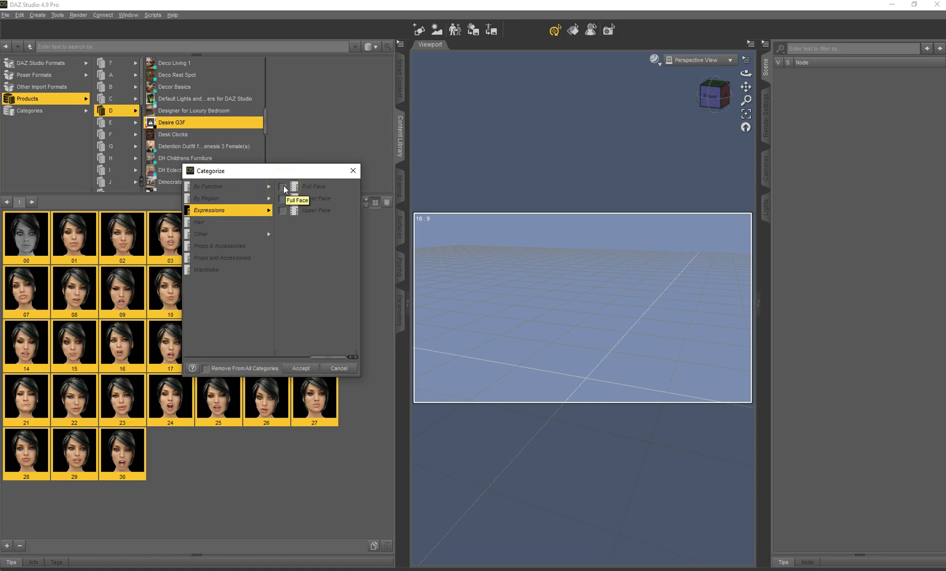
pyautogui.click(283, 188)
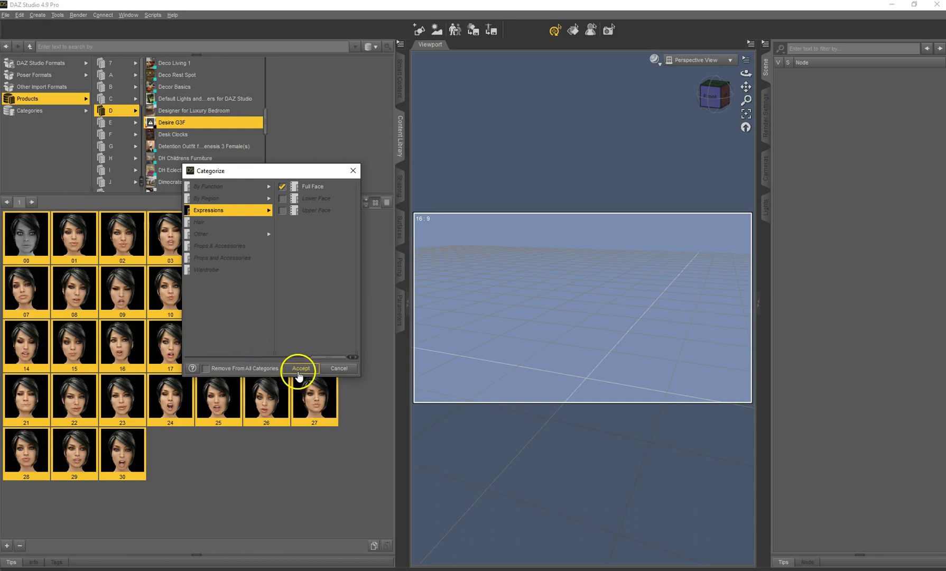
pyautogui.click(299, 373)
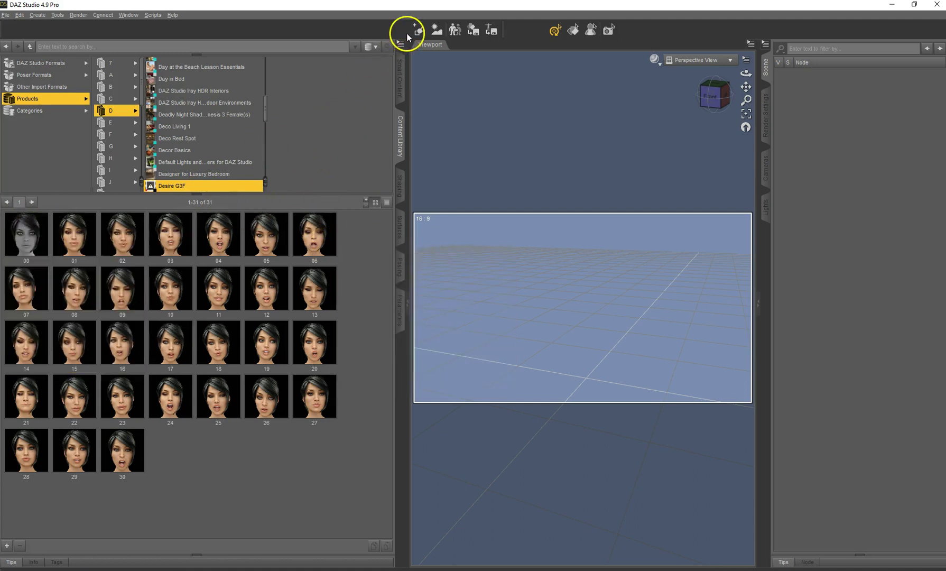
# Reselect expressions 00–30 and open the Content DB Editor for Desire G3F.
pyautogui.click(19, 236)
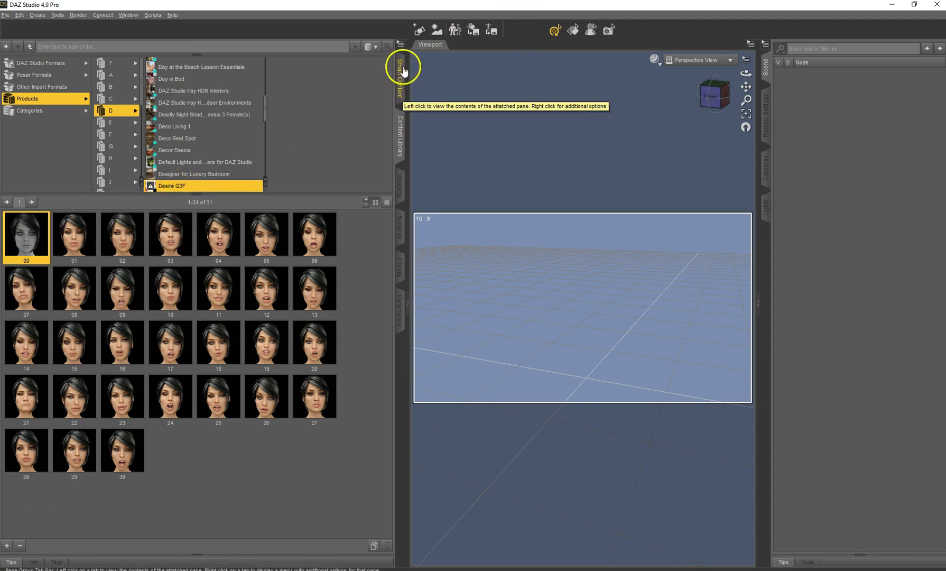
pyautogui.keyDown('shift'); pyautogui.click(136, 454); pyautogui.keyUp('shift')
pyautogui.click(400, 44)
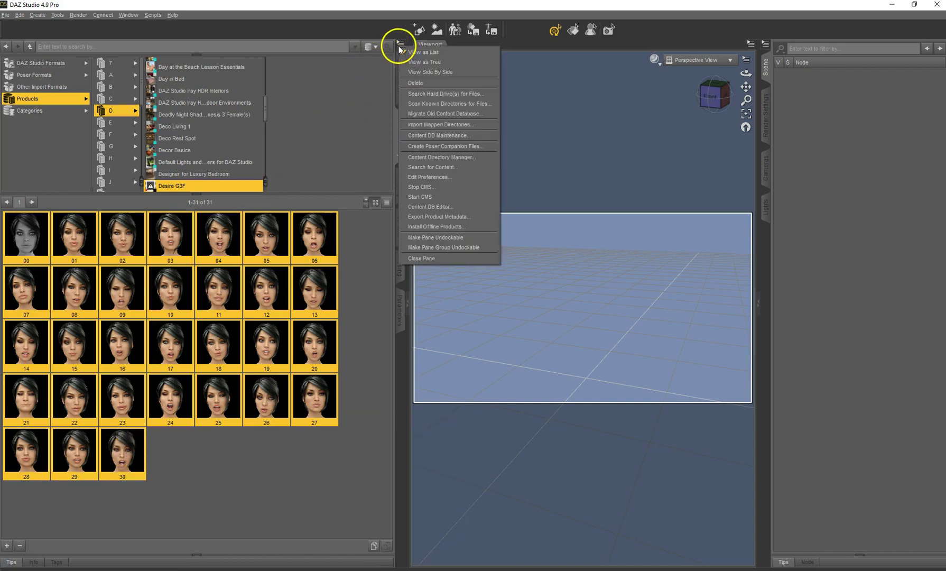
pyautogui.click(431, 208)
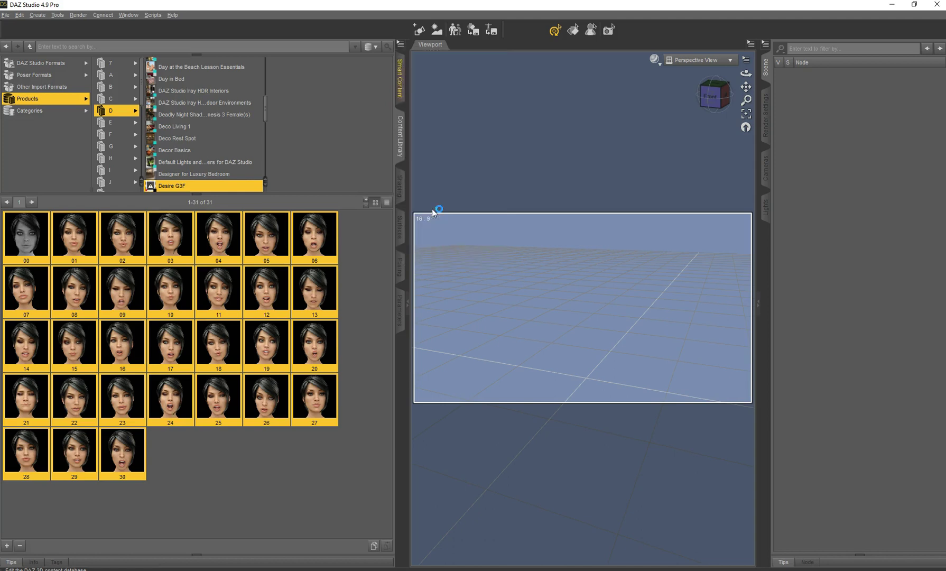
# Move the editor left, set the Store to the blank entry, and enter the Token field.
pyautogui.moveTo(571, 108); pyautogui.dragTo(473, 108)
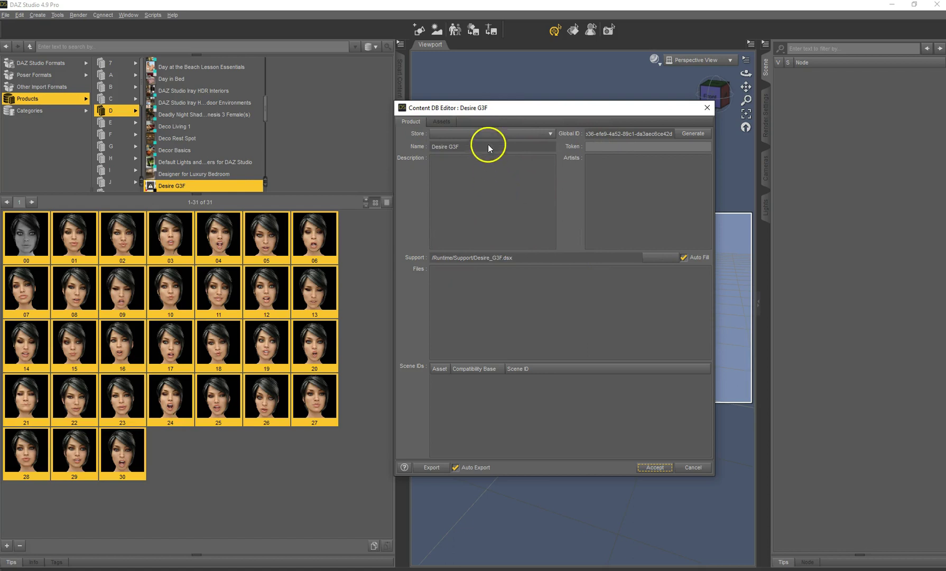
pyautogui.click(547, 133)
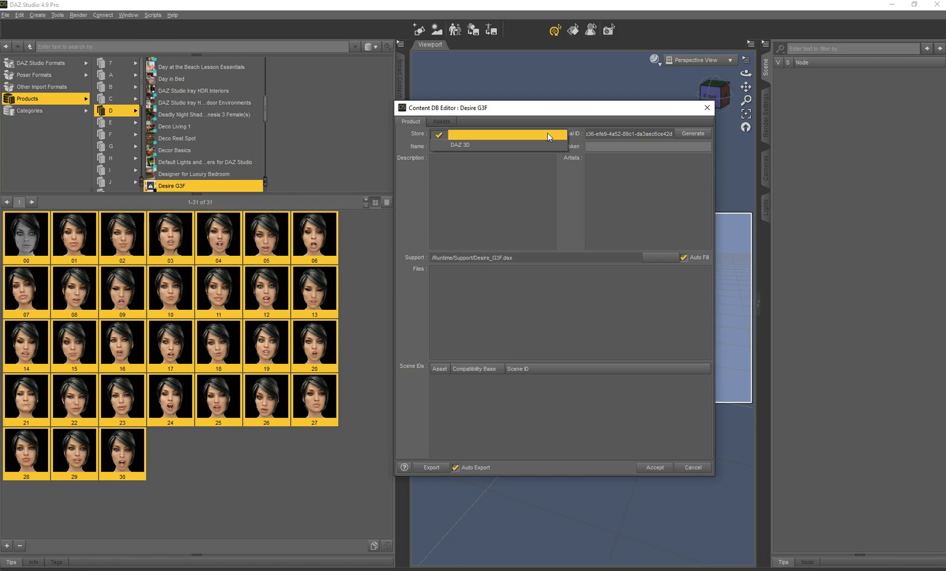
pyautogui.click(548, 133)
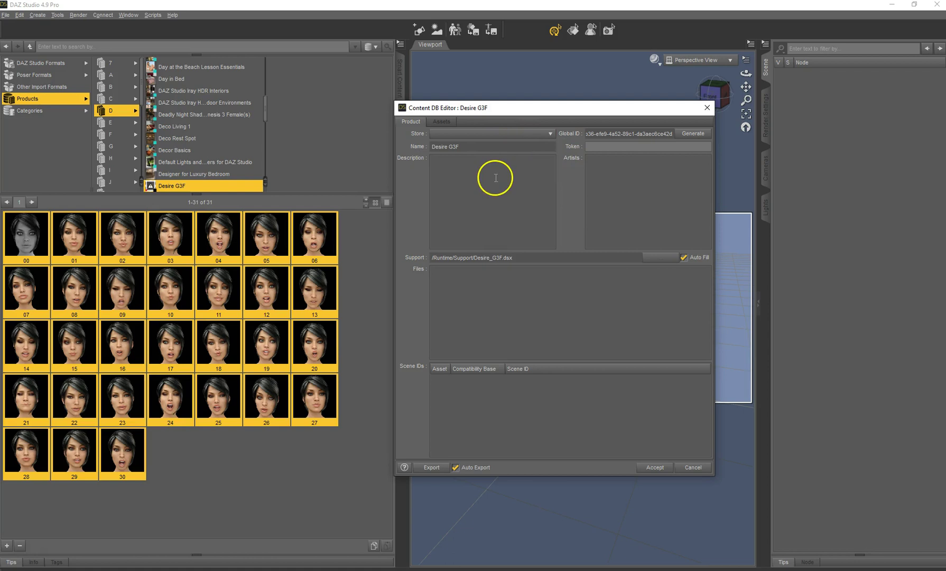
pyautogui.click(592, 147)
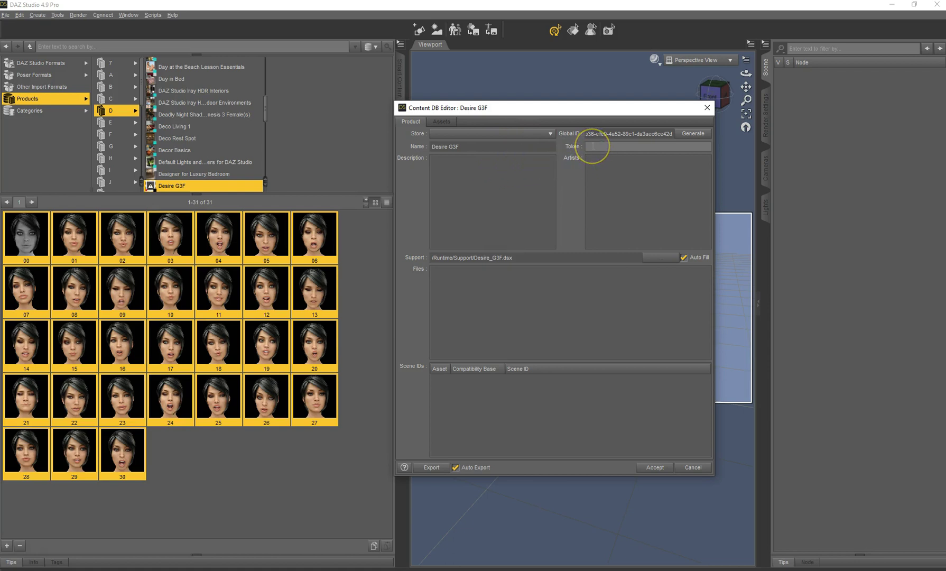
pyautogui.click(594, 147)
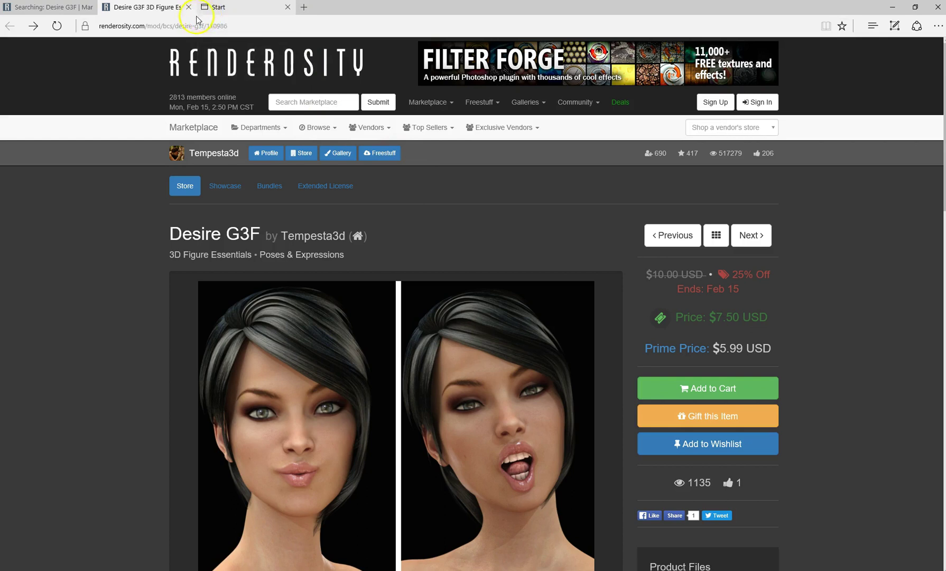
# Copy product number 110986 from the Renderosity address so the token reads Renderosity-110986.
pyautogui.click(209, 26)
pyautogui.click(232, 26)
pyautogui.click(241, 27)
pyautogui.doubleClick(245, 26)
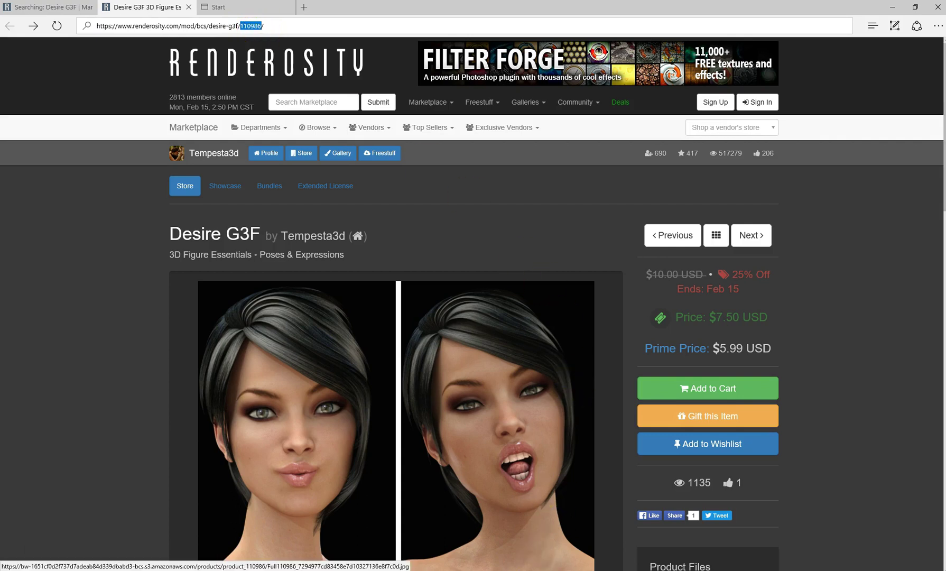
pyautogui.hotkey('alt', 'Tab')
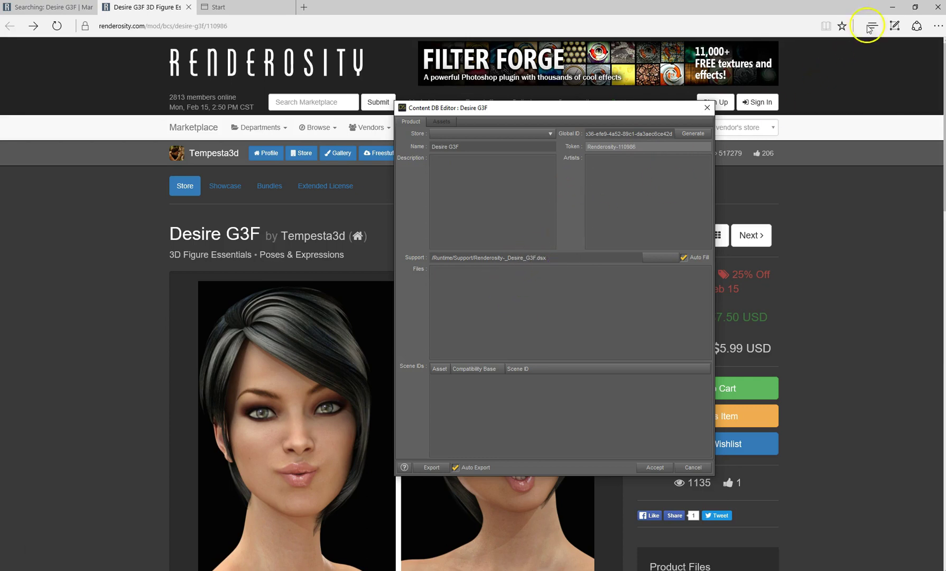
pyautogui.click(892, 7)
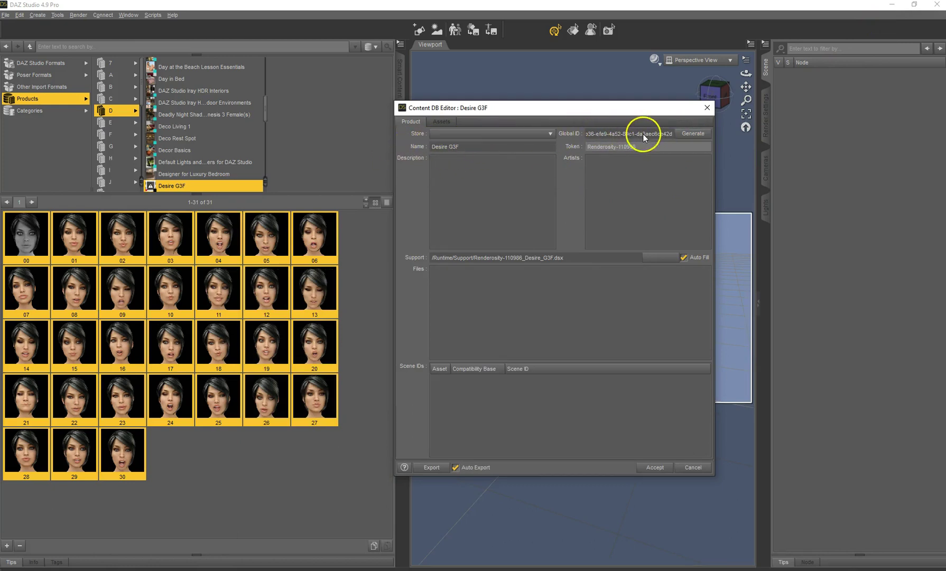
# Generate a new Global ID and add Tempesta3D as the product's artist.
pyautogui.click(688, 134)
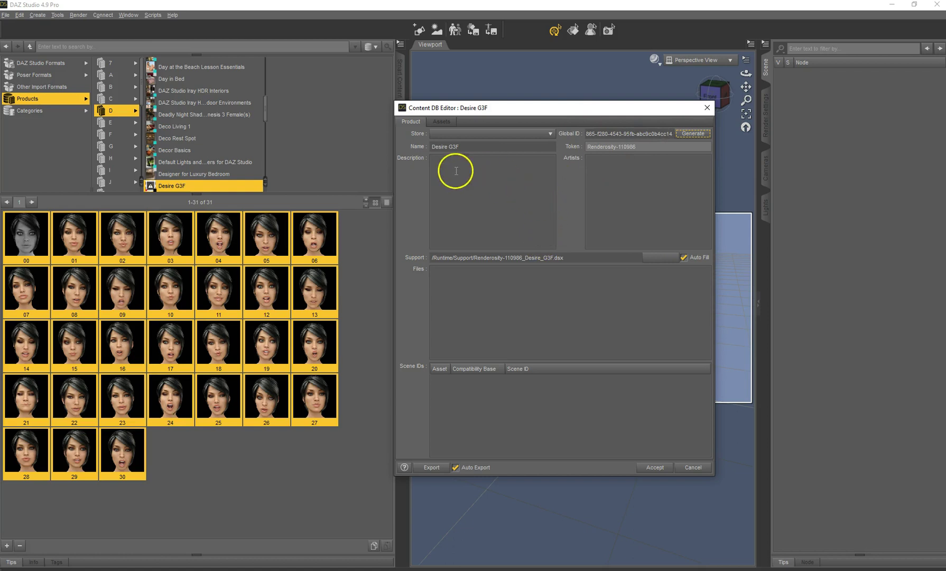
pyautogui.click(605, 185)
pyautogui.rightClick(654, 176)
pyautogui.click(671, 182)
pyautogui.write('Tempesta')
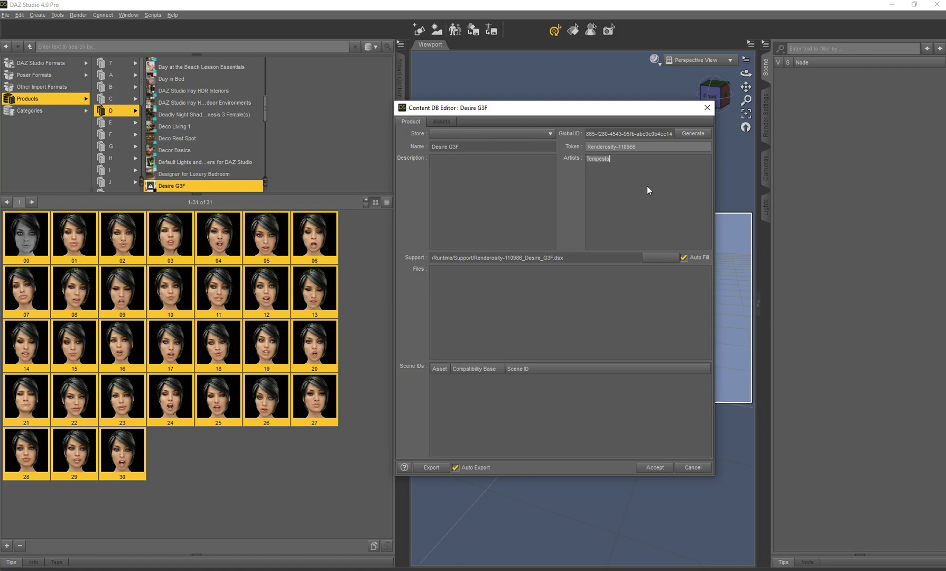
pyautogui.write('3D')
# Enter the description 'A collection of Expressions for G3F full of desire'.
pyautogui.click(473, 199)
pyautogui.write('ion of Expressions for G3F full of De')
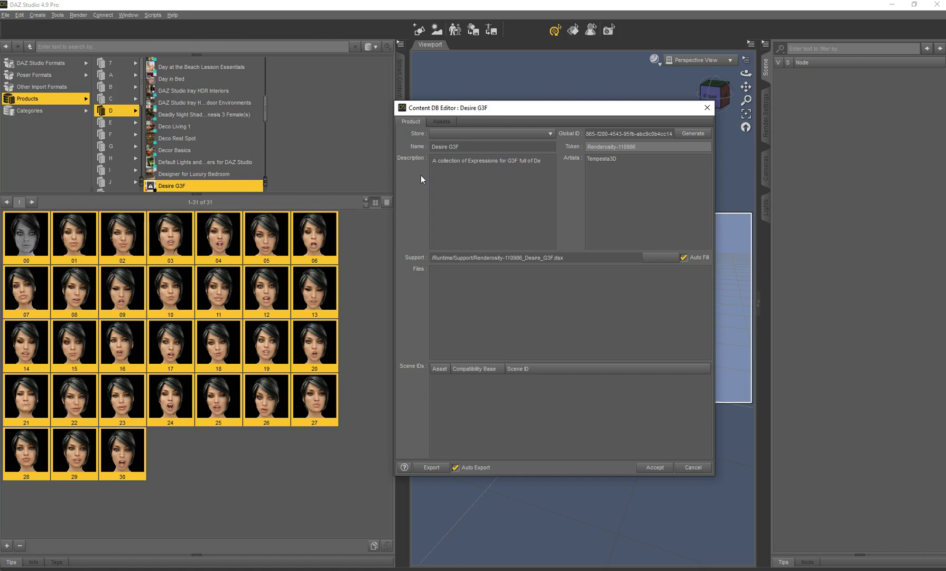
pyautogui.press('BackSpace')
pyautogui.press('BackSpace')
pyautogui.write('de')
pyautogui.rightClick(458, 280)
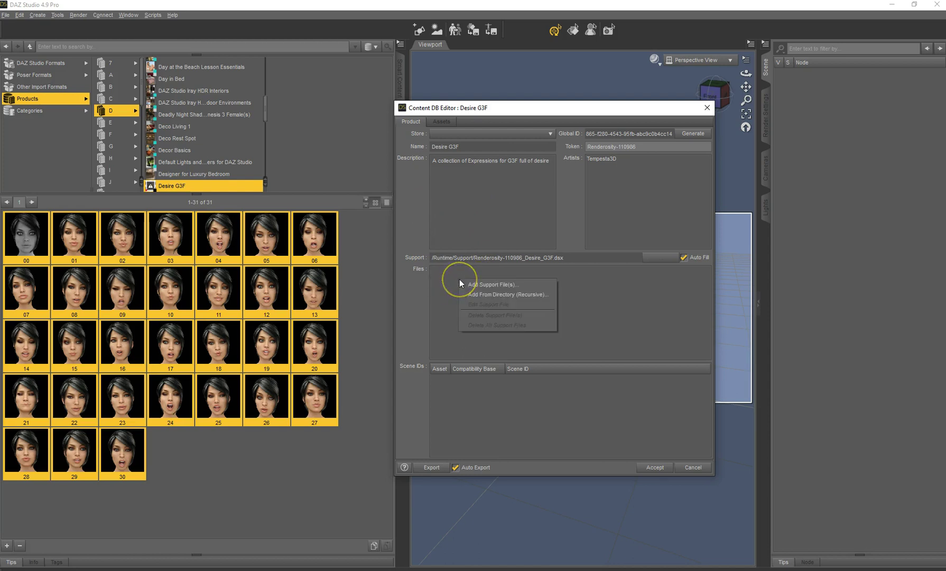
# Add all files recursively from the Tempesta3d > Desire G3F folder to the file list.
pyautogui.click(490, 295)
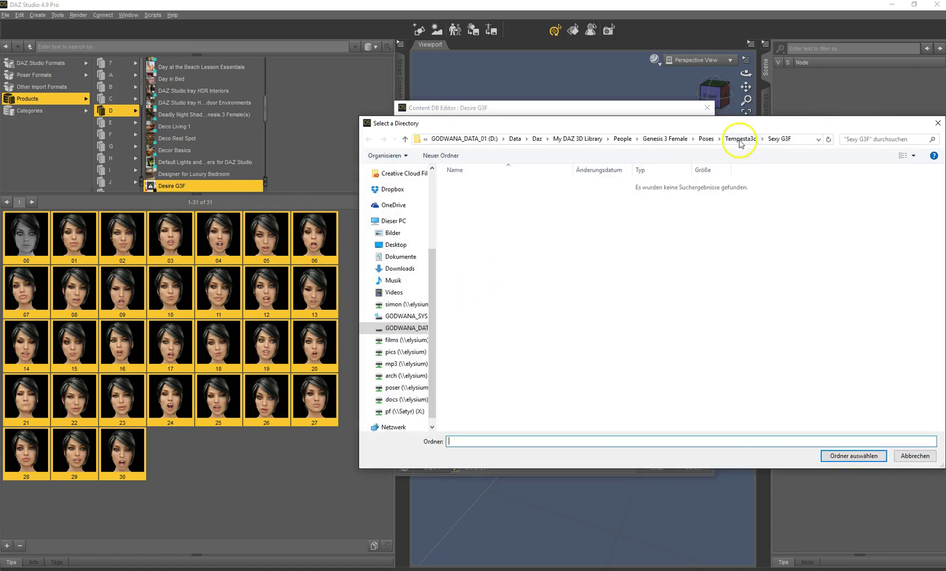
pyautogui.click(740, 139)
pyautogui.click(476, 185)
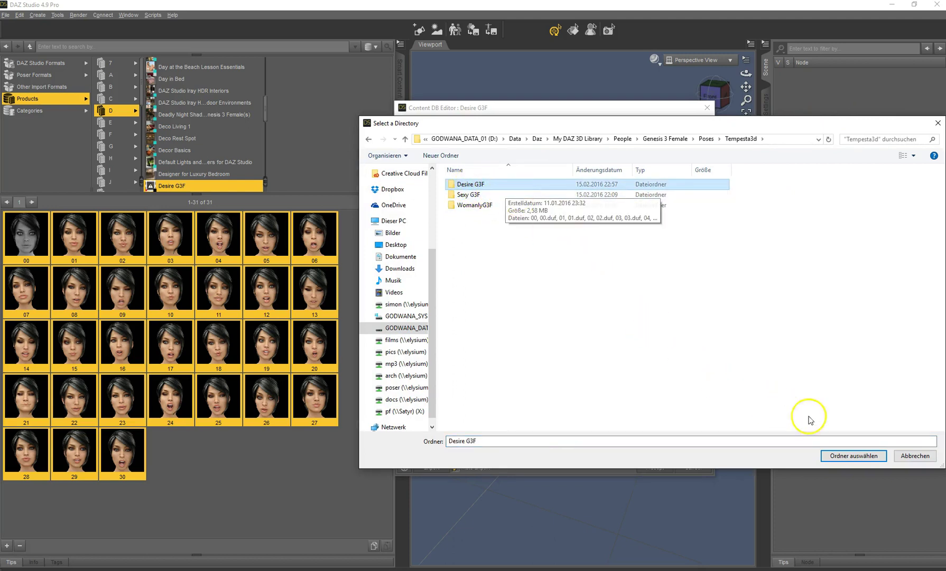
pyautogui.click(841, 455)
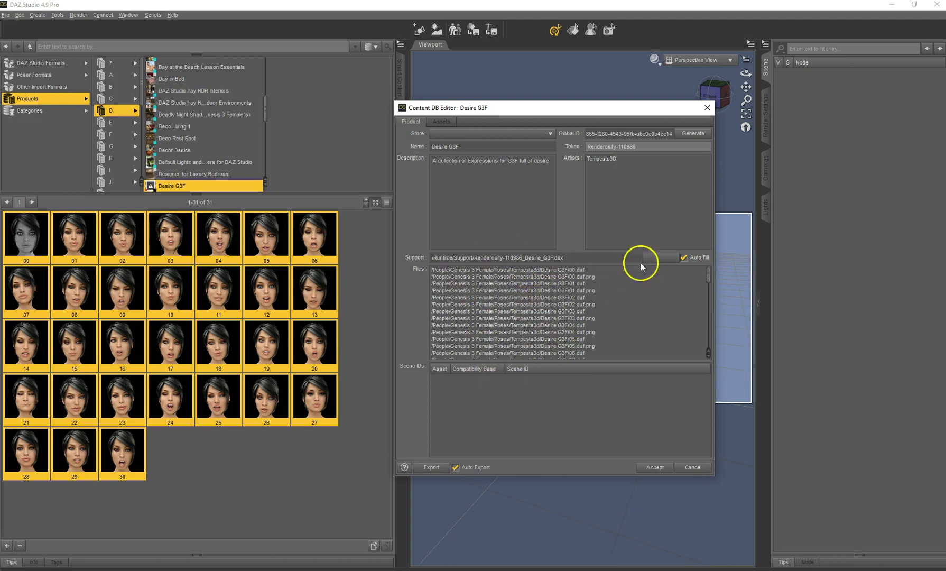
# In the Assets tab, review asset 02's settings, tags, user words, user notes and categories.
pyautogui.click(440, 122)
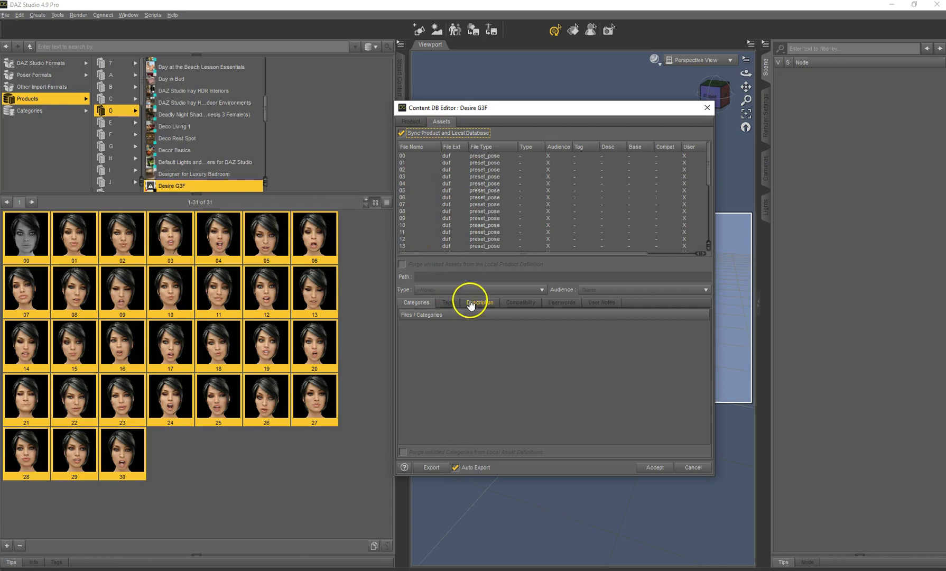
pyautogui.click(497, 170)
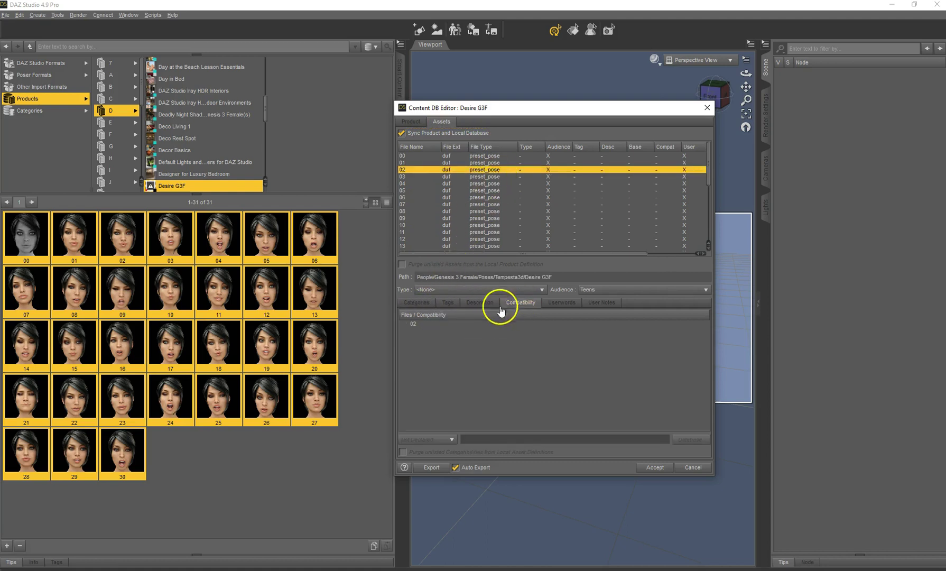
pyautogui.click(453, 307)
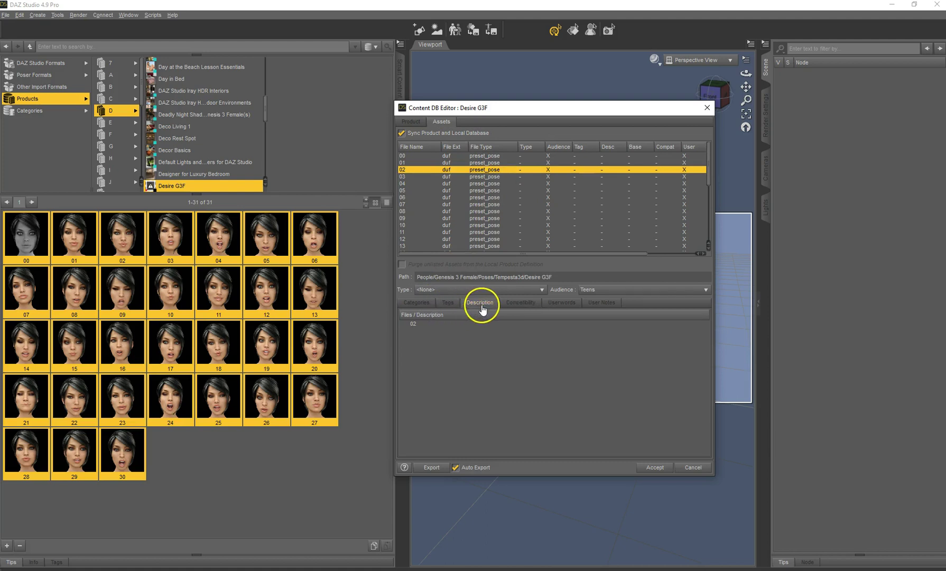
pyautogui.click(565, 307)
pyautogui.click(588, 306)
pyautogui.click(415, 303)
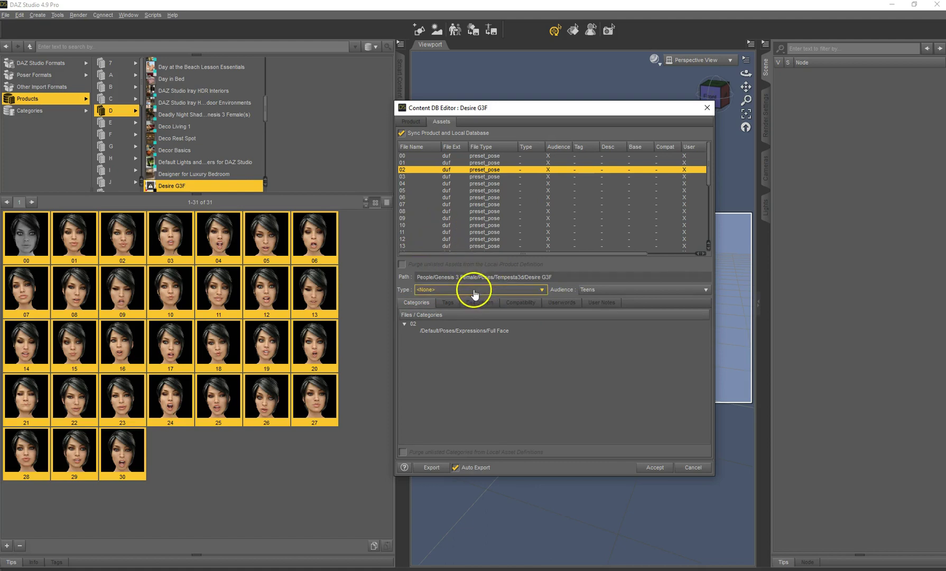
# Select all 31 Desire G3F assets, 00 through 30.
pyautogui.click(489, 157)
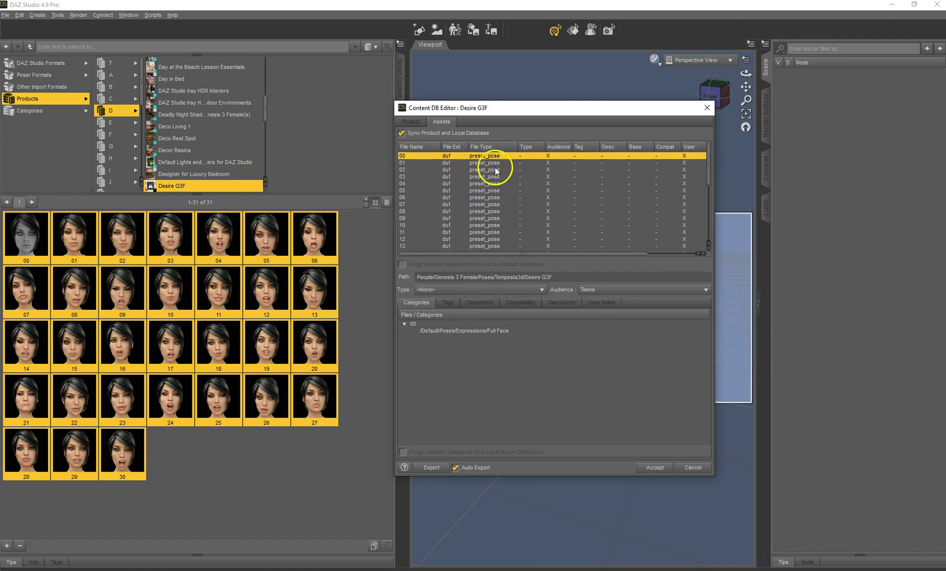
pyautogui.scroll(-6, 501, 197)
pyautogui.keyDown('shift'); pyautogui.click(489, 247); pyautogui.keyUp('shift')
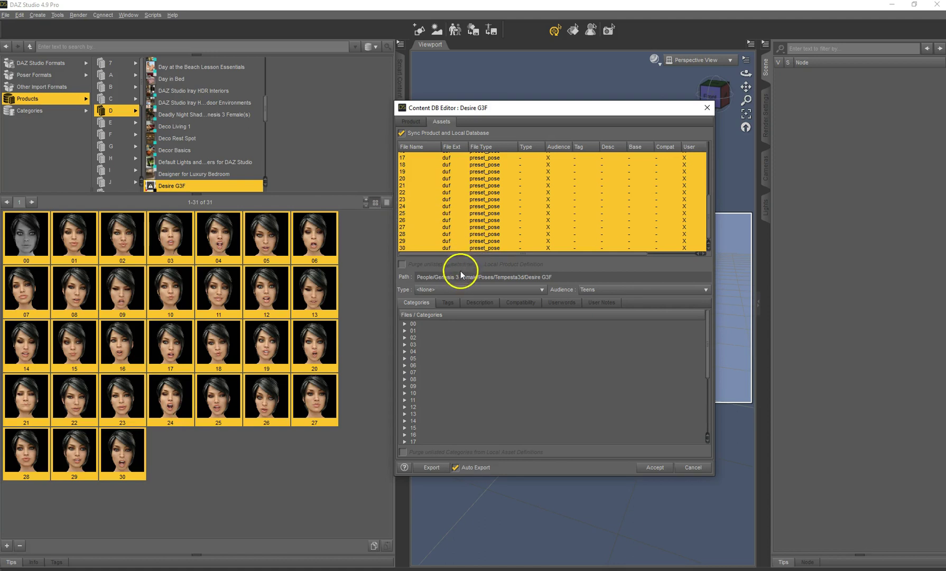
# Browse the asset Type list to Preset > Pose for the selected assets.
pyautogui.click(484, 289)
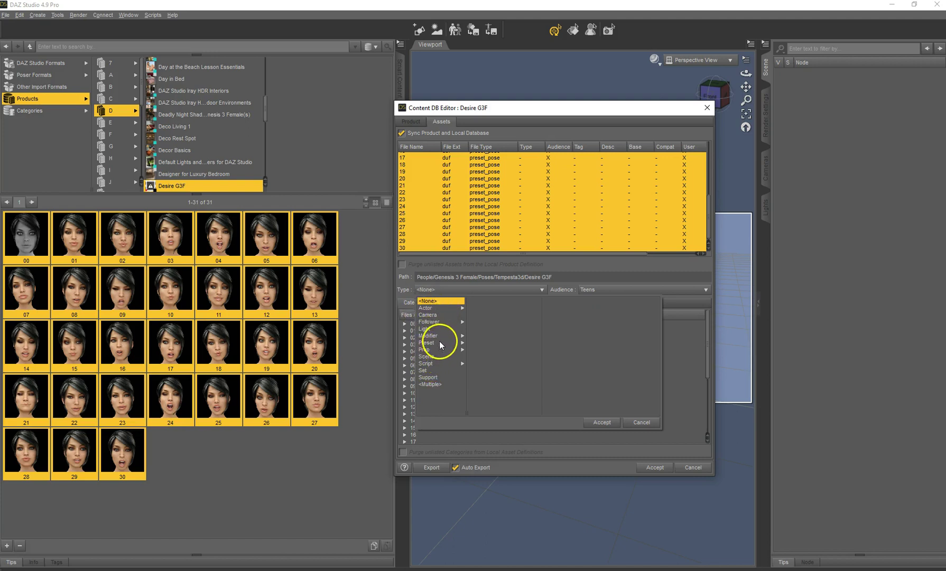
pyautogui.moveTo(440, 344)
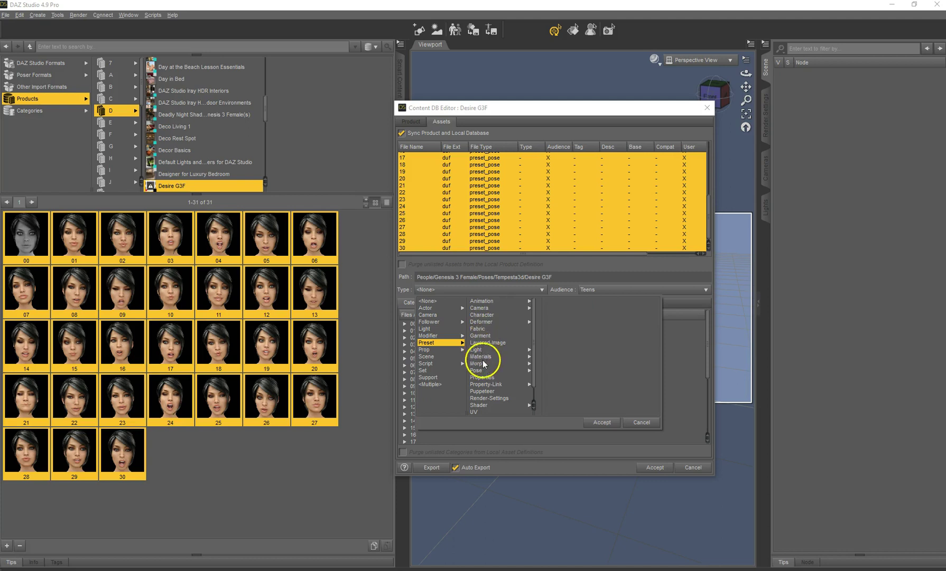
pyautogui.moveTo(480, 370)
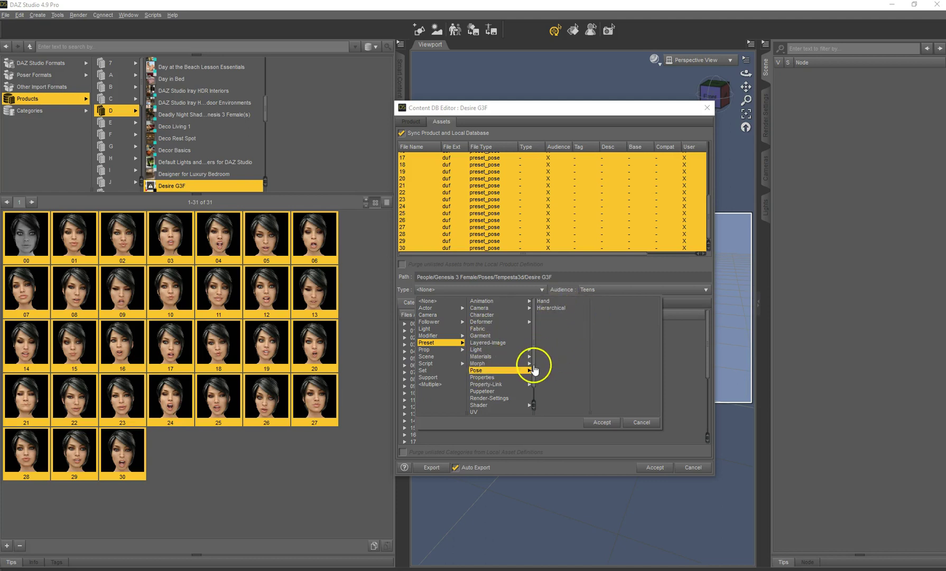
pyautogui.scroll(-2, 484, 335)
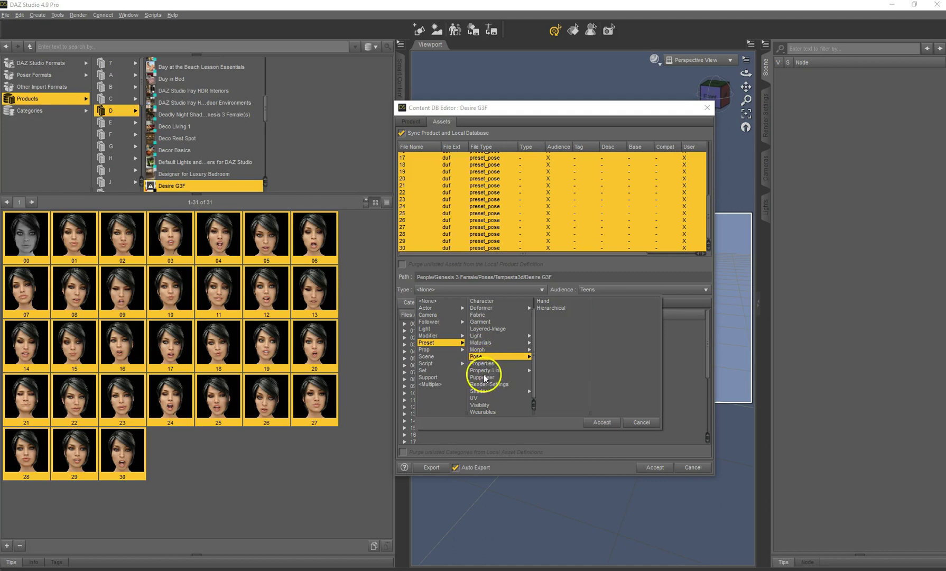
# Confirm Preset > Pose as the type and set the assets' audience to Teens.
pyautogui.click(606, 419)
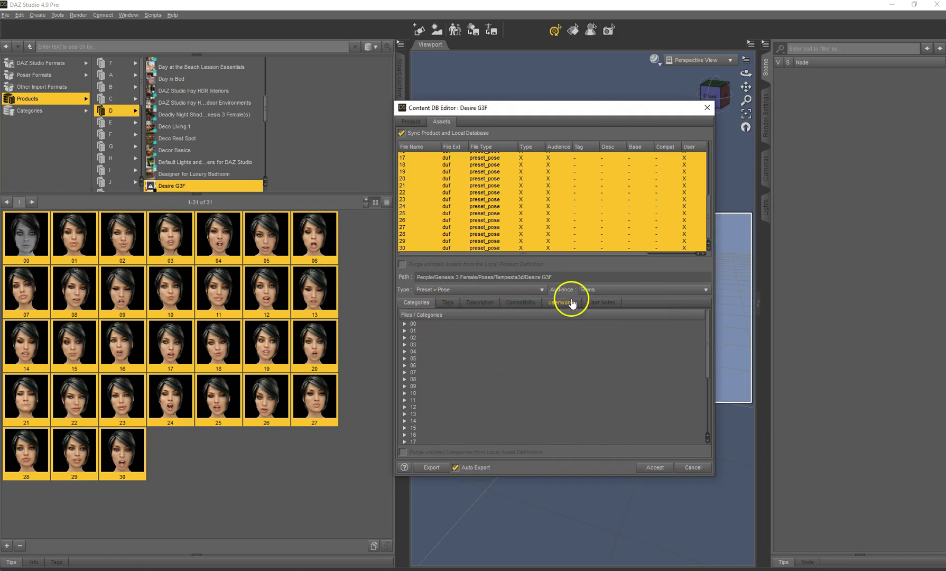
pyautogui.click(604, 289)
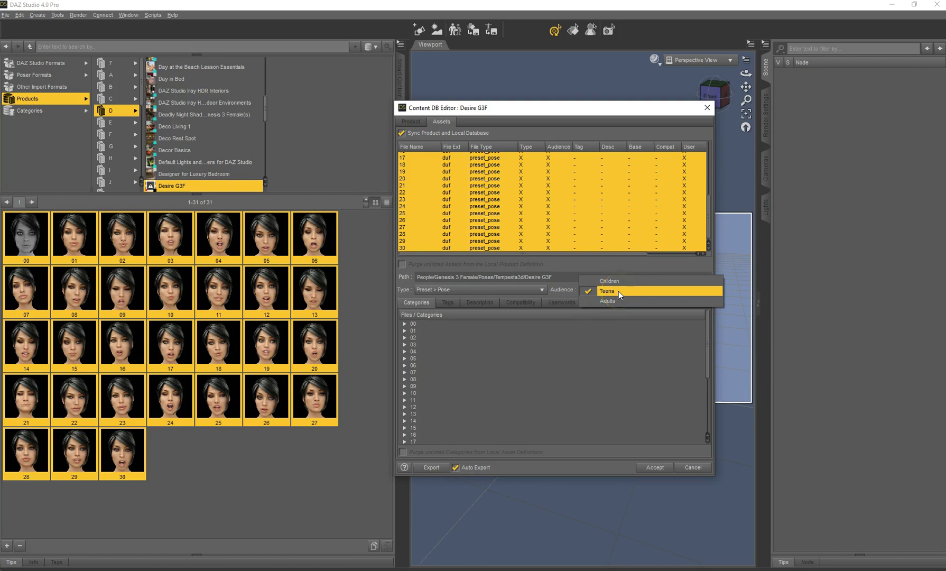
pyautogui.click(612, 302)
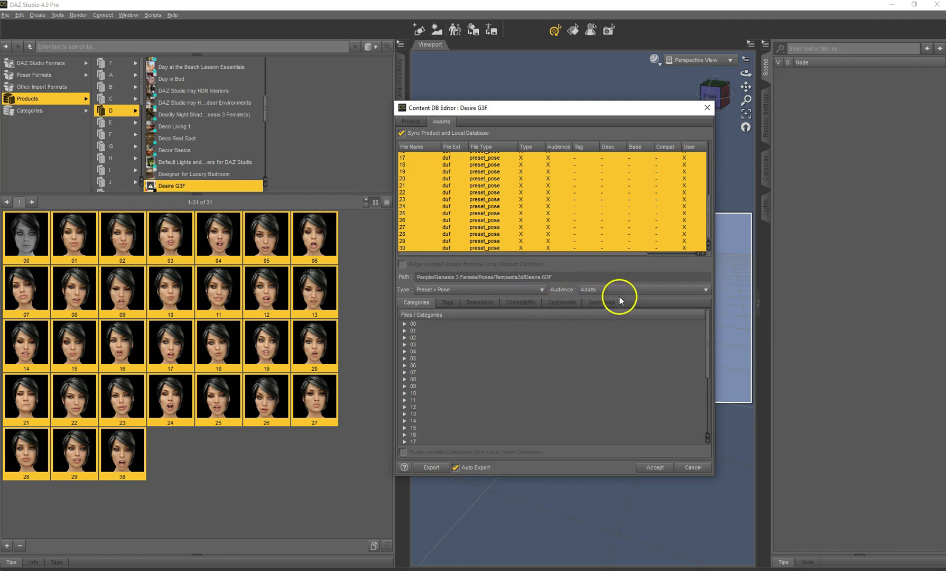
pyautogui.click(614, 289)
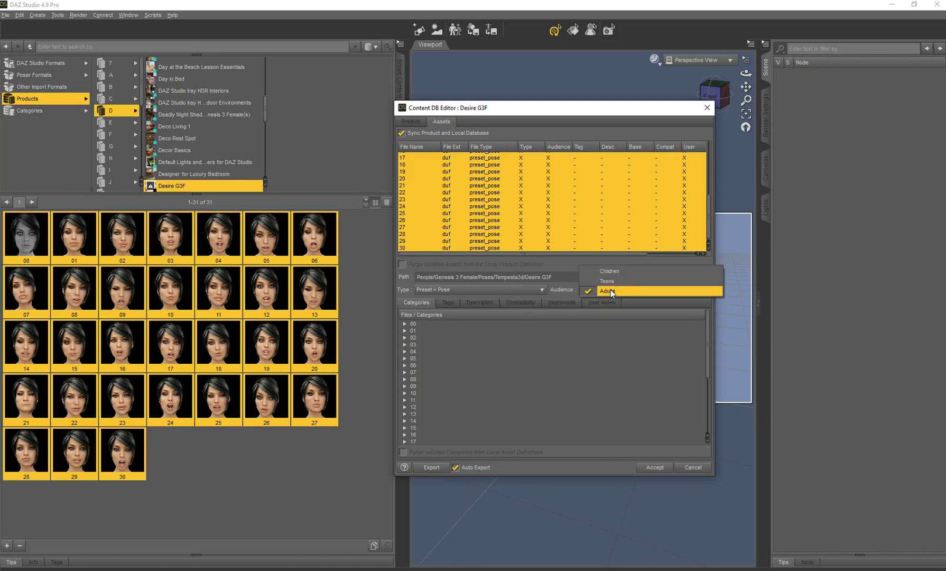
pyautogui.click(612, 292)
pyautogui.click(612, 289)
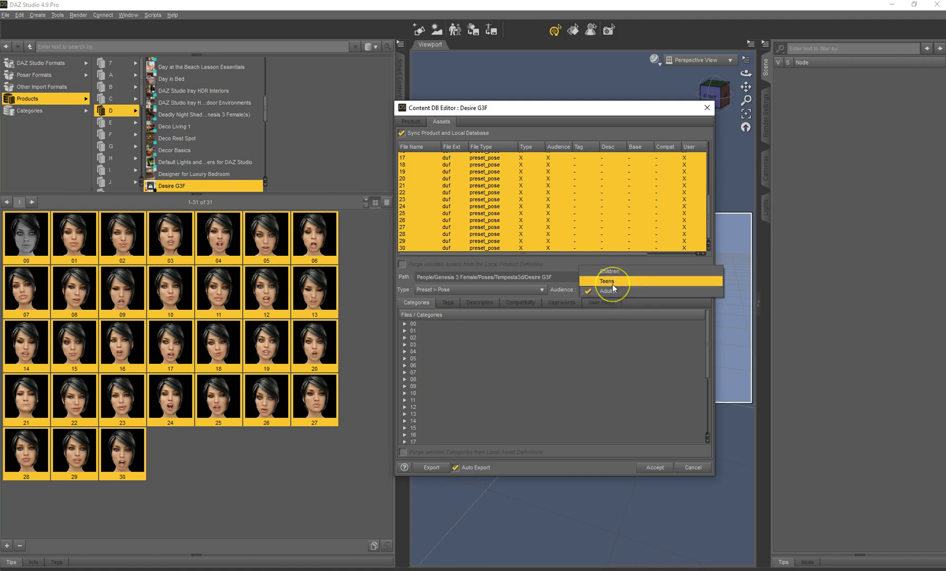
pyautogui.click(612, 284)
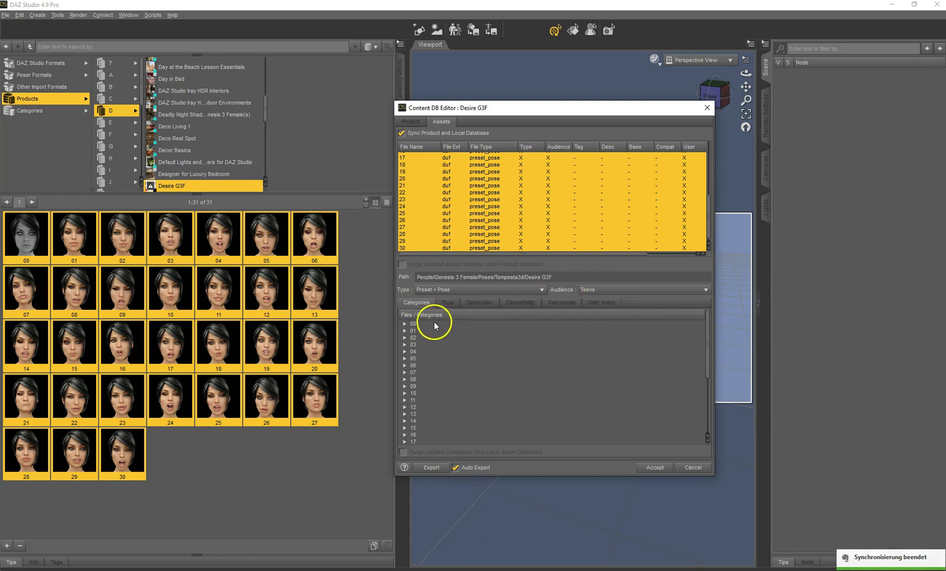
# Select all expression files and check that 00–02 are in /Default/Poses/Expressions/Full Face.
pyautogui.click(430, 323)
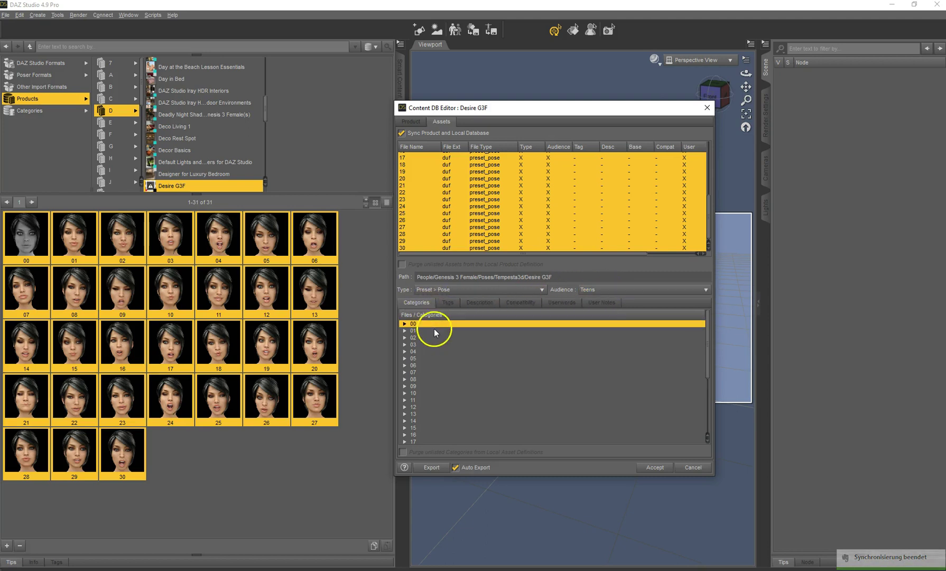
pyautogui.hotkey('ctrl', 'a')
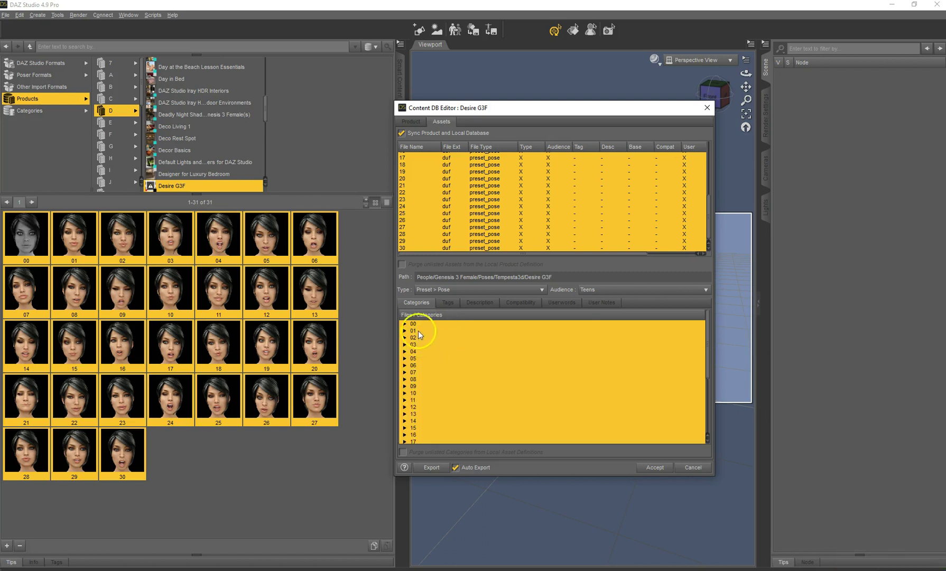
pyautogui.click(405, 323)
pyautogui.click(405, 337)
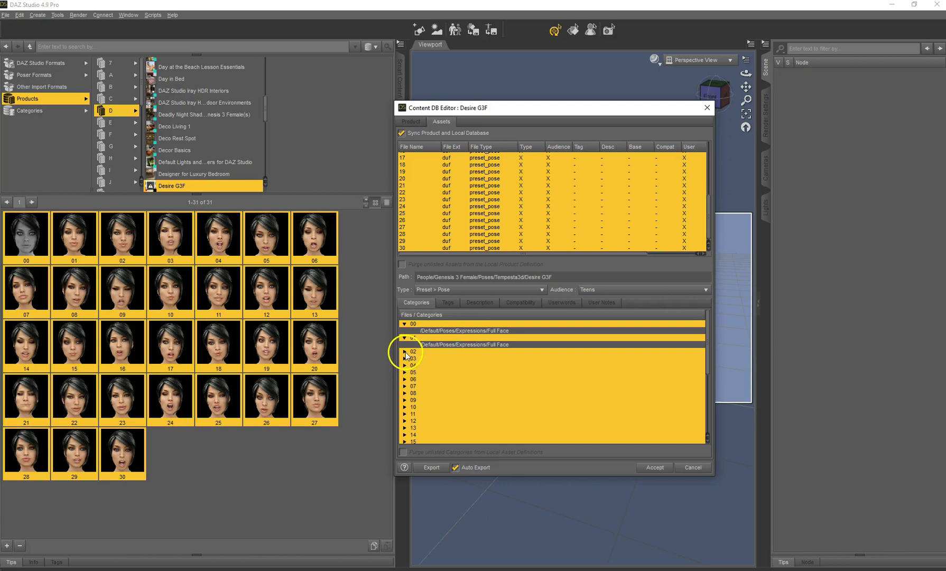
pyautogui.click(405, 350)
pyautogui.click(416, 365)
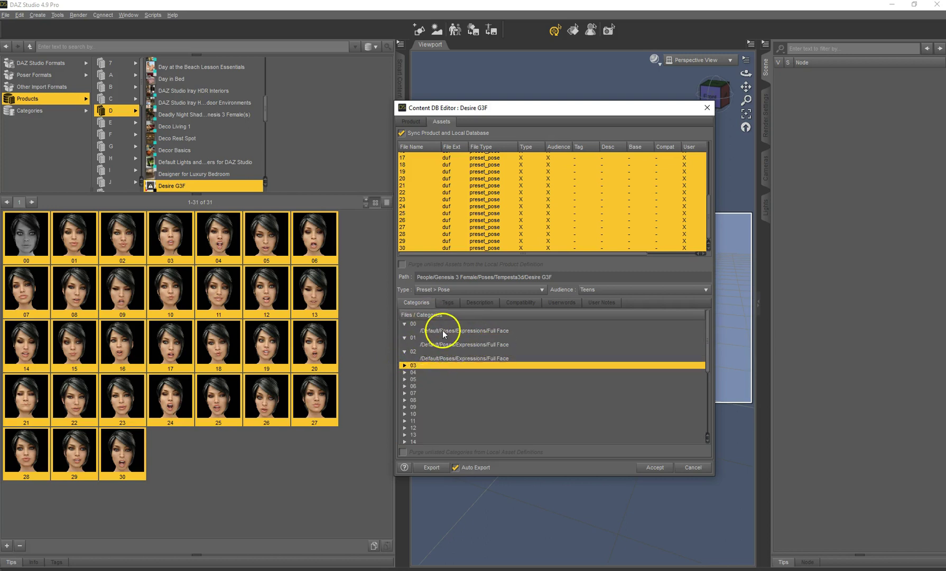
# Reselect all files and open the category options, dismissing them without changes.
pyautogui.click(419, 324)
pyautogui.hotkey('ctrl', 'a')
pyautogui.rightClick(439, 344)
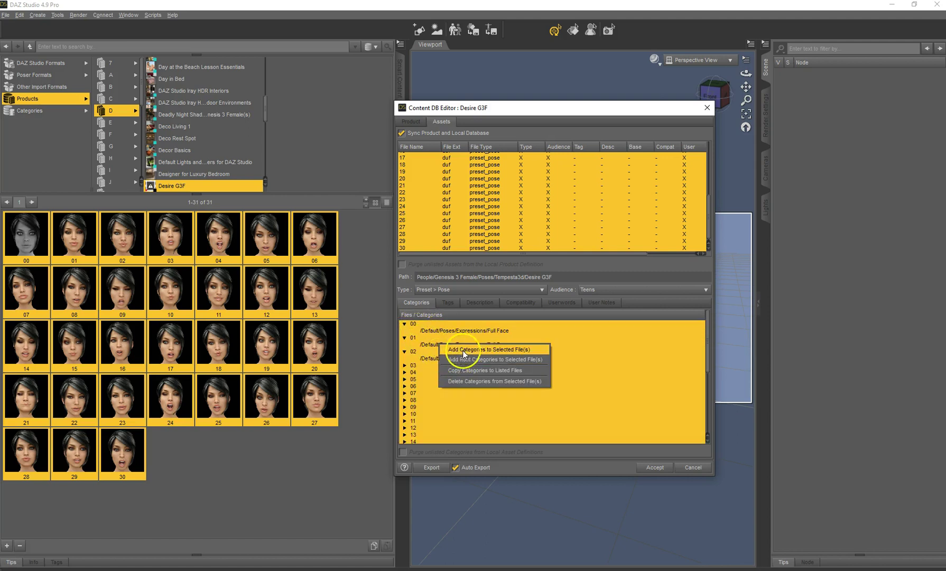
pyautogui.click(600, 340)
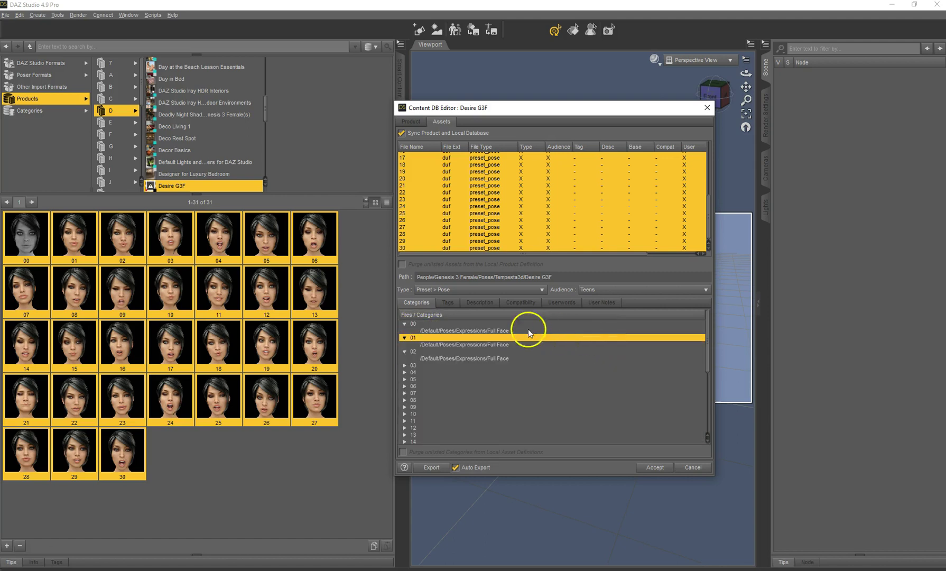
# Show the Compatibility tab and select files 00 through 30.
pyautogui.click(515, 302)
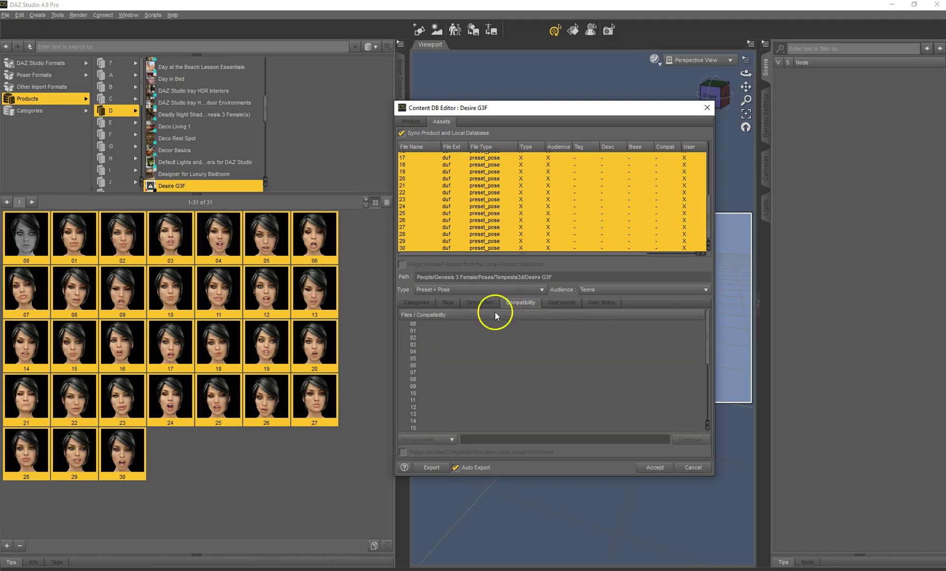
pyautogui.click(422, 333)
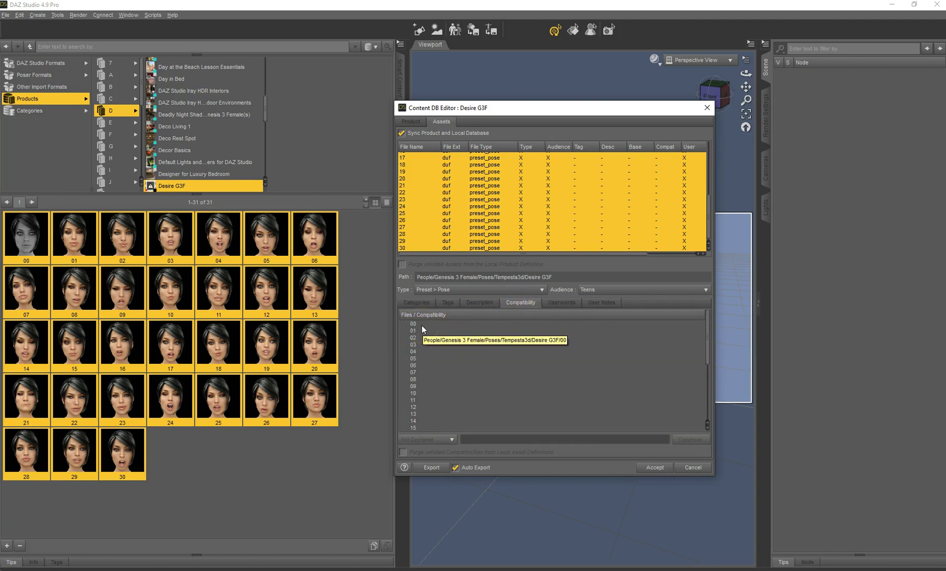
pyautogui.click(416, 324)
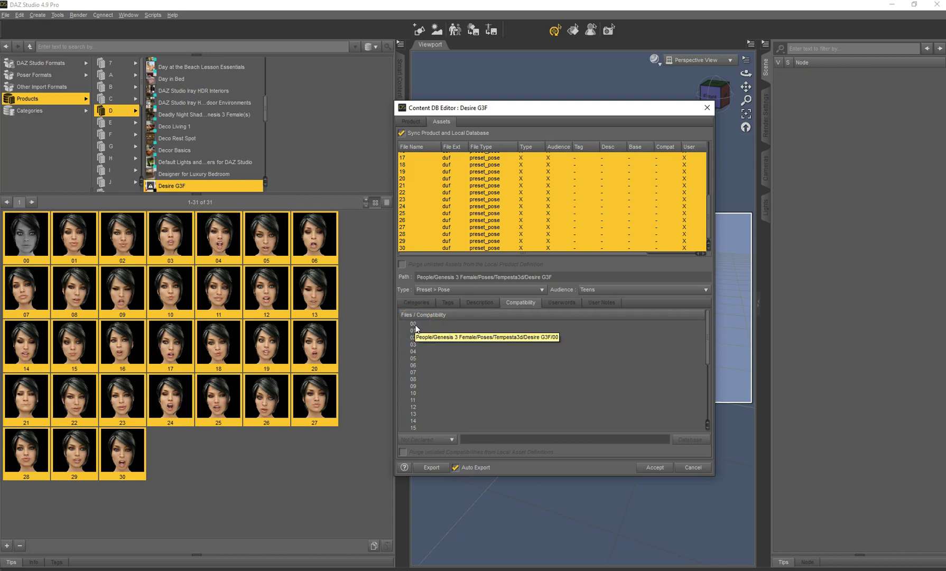
pyautogui.click(416, 326)
pyautogui.scroll(-5, 420, 397)
pyautogui.keyDown('shift'); pyautogui.click(422, 421); pyautogui.keyUp('shift')
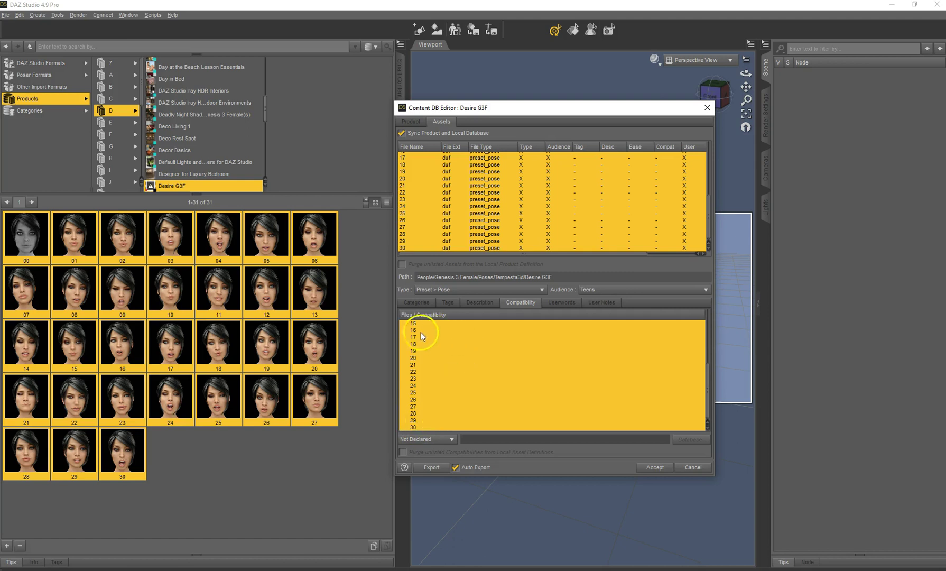
# Add Genesis 3 Female as the compatibility base for all selected files.
pyautogui.rightClick(429, 360)
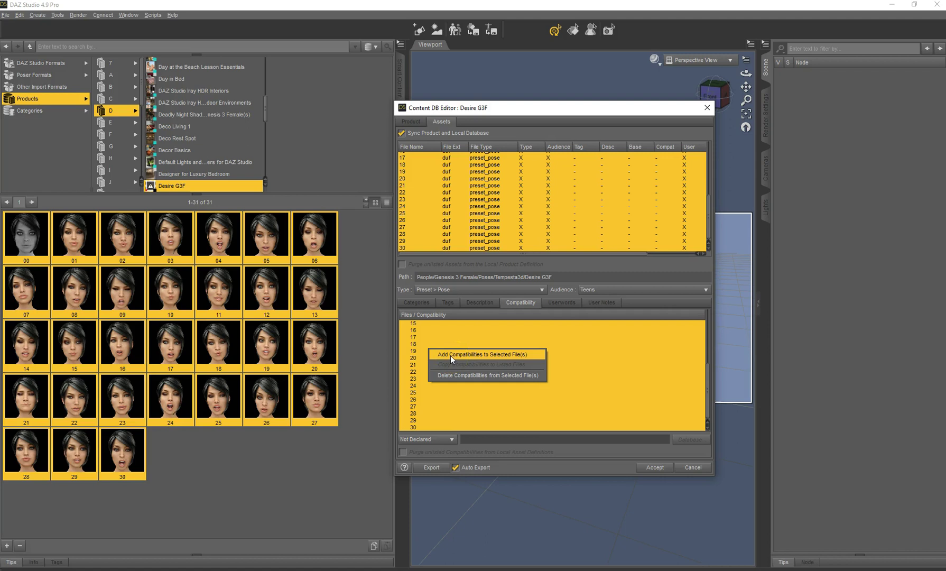
pyautogui.click(450, 356)
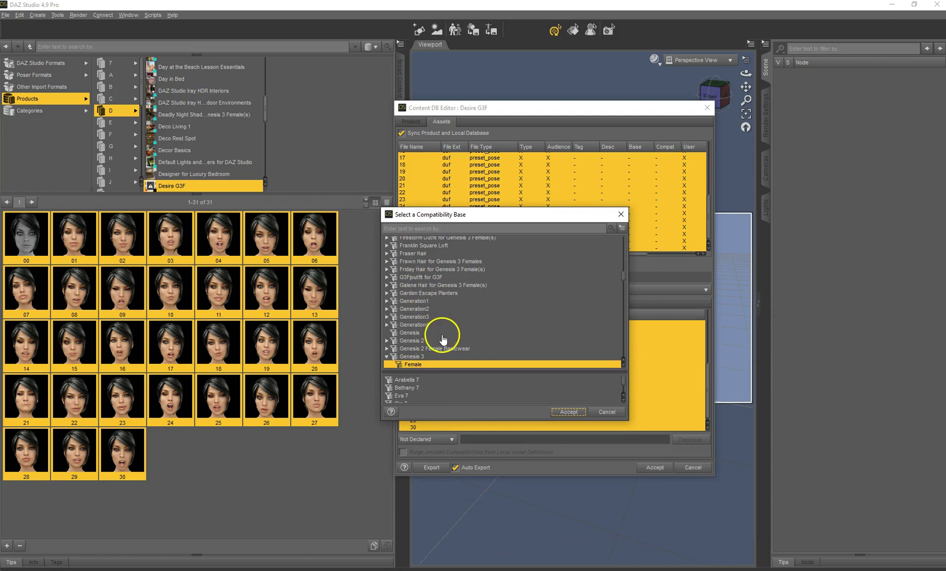
pyautogui.scroll(-1, 431, 338)
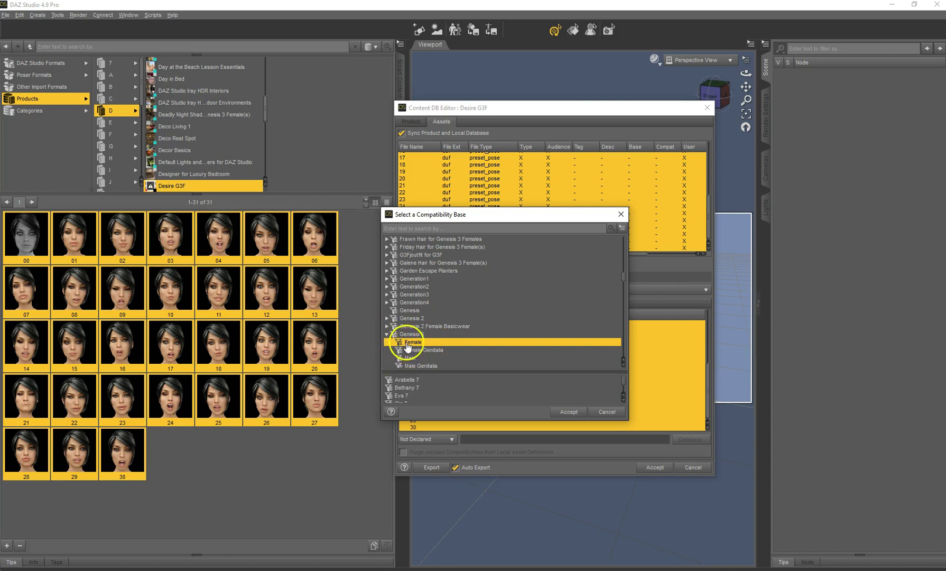
pyautogui.scroll(-2, 426, 338)
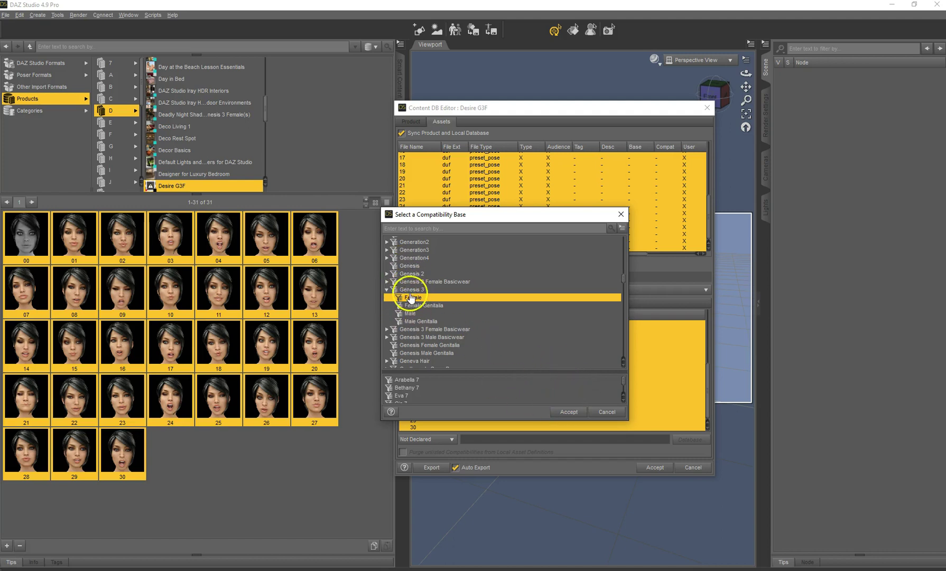
pyautogui.click(569, 412)
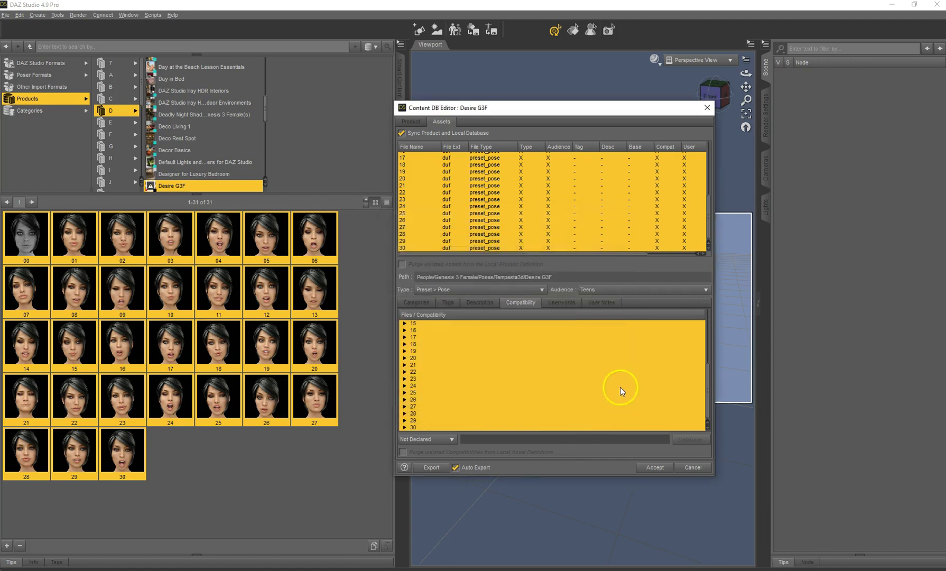
# Check the new compatibility on files 15–17, then return to the Product details.
pyautogui.click(404, 337)
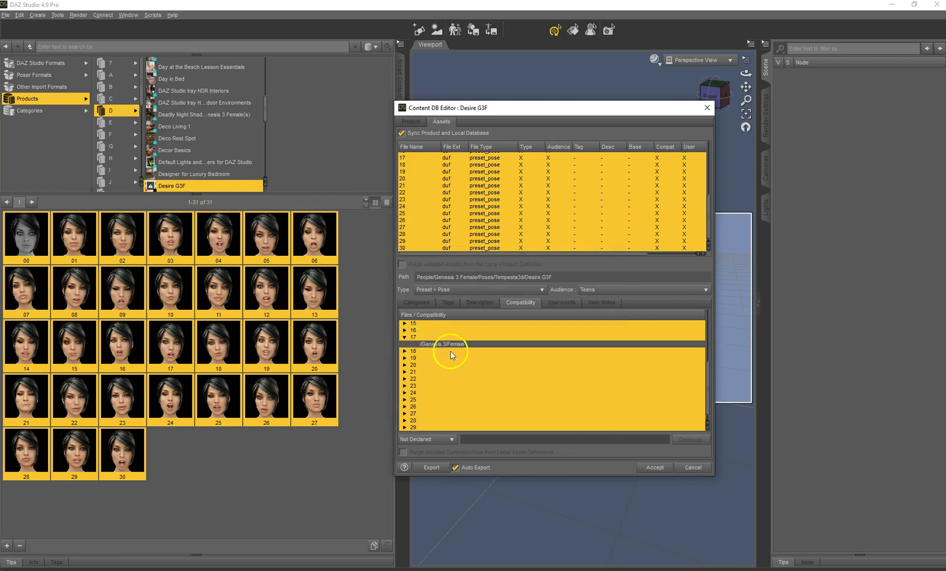
pyautogui.click(404, 330)
pyautogui.click(404, 323)
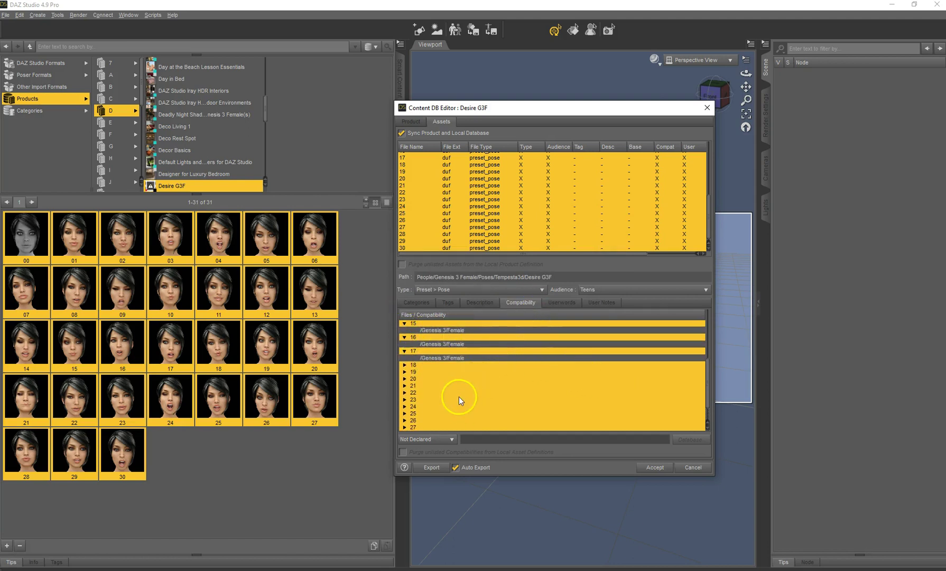
pyautogui.click(412, 121)
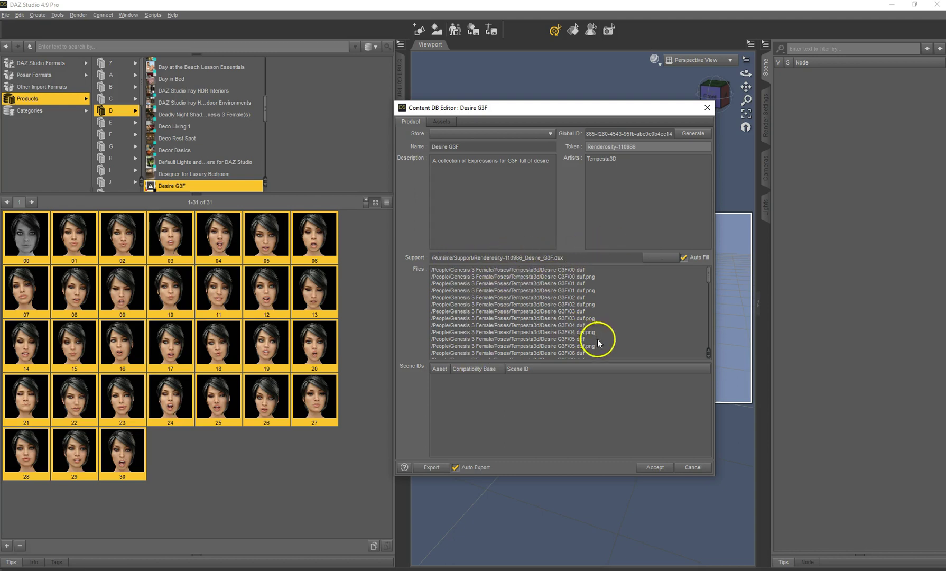
# Accept the Desire G3F metadata changes and dismiss the Export complete message.
pyautogui.click(655, 469)
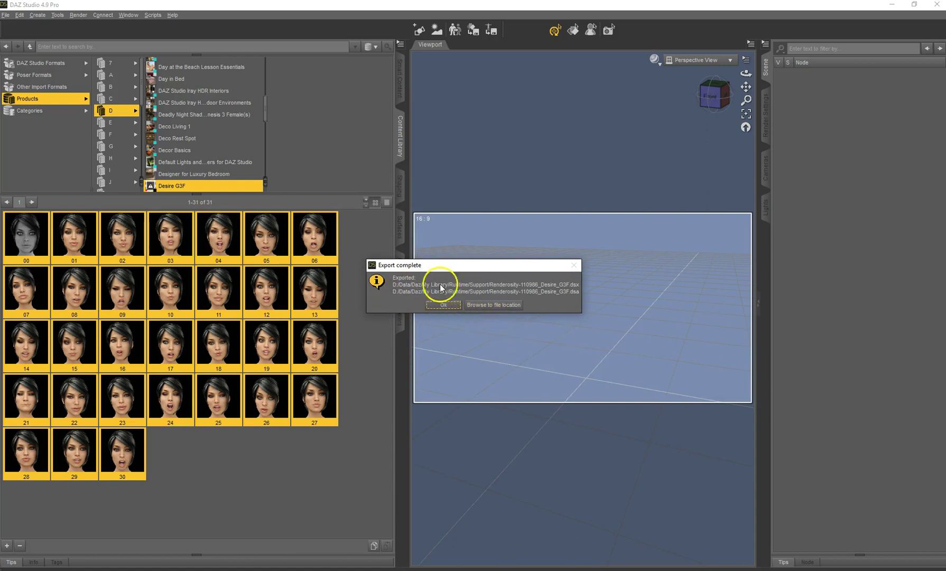
pyautogui.click(432, 305)
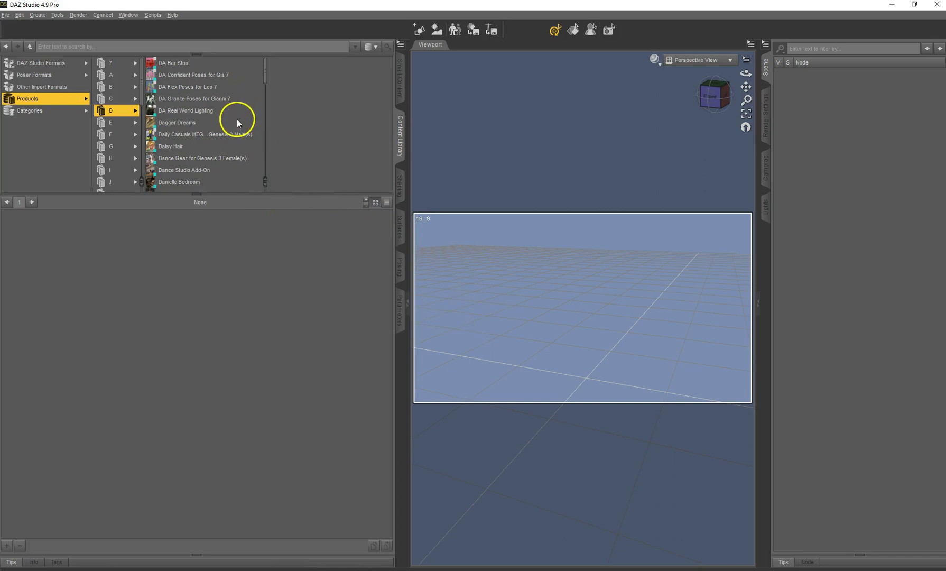
pyautogui.scroll(-1, 236, 119)
pyautogui.scroll(1, 237, 119)
pyautogui.scroll(-4, 226, 122)
# Reopen Desire G3F in Products to see its 31 pose presets, then show the Renderosity page.
pyautogui.moveTo(222, 123)
pyautogui.scroll(-3, 189, 122)
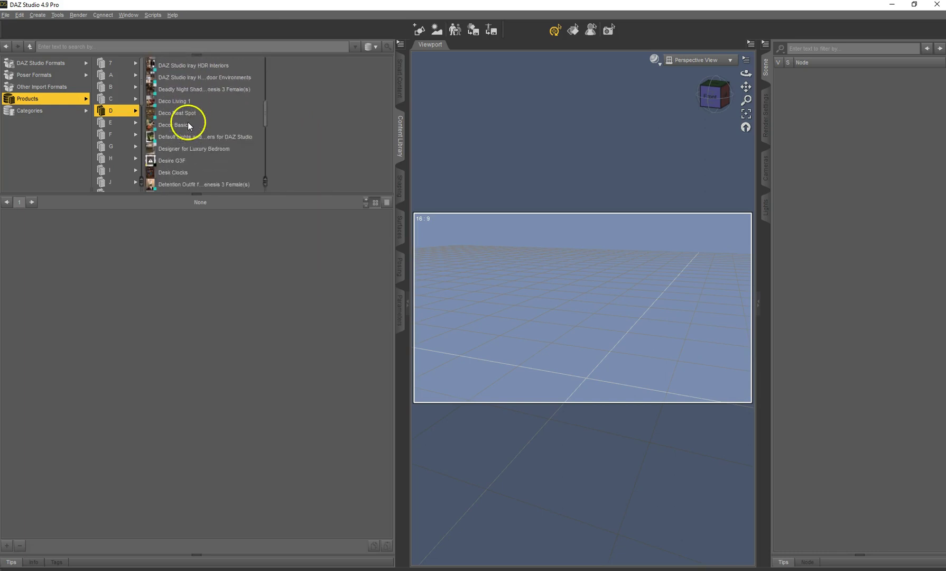
pyautogui.click(169, 158)
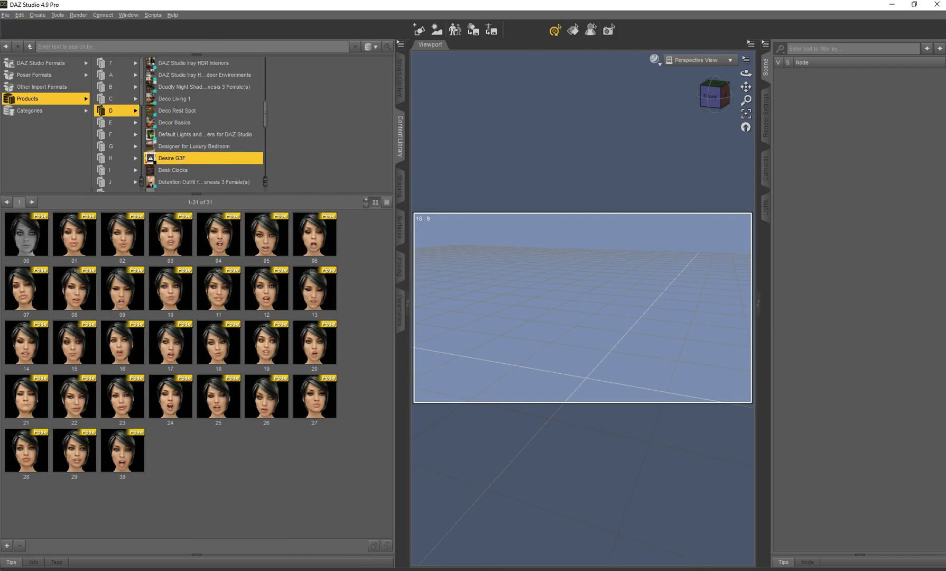
pyautogui.click(470, 537)
pyautogui.hotkey('alt', 'Tab')
pyautogui.hotkey('alt', 'Tab')
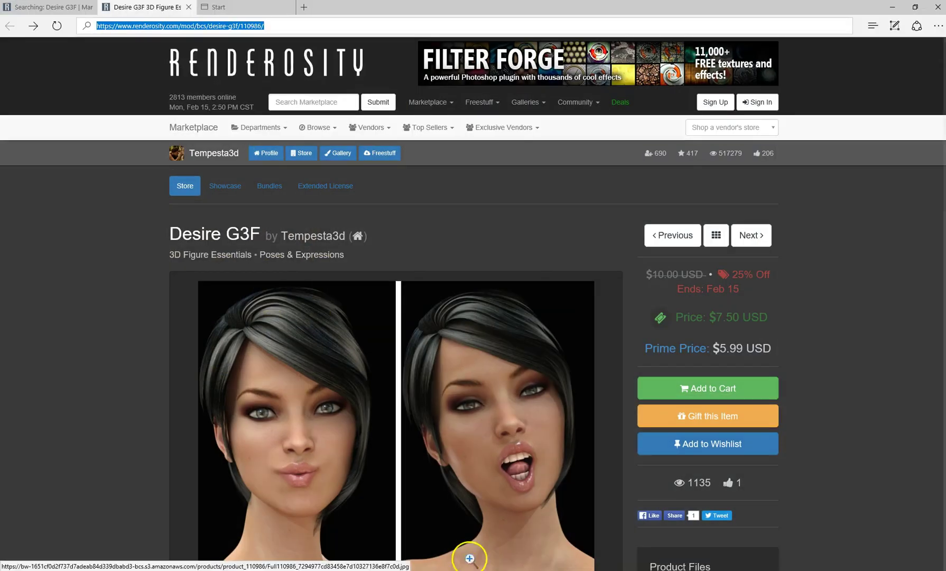
pyautogui.scroll(-5, 418, 371)
pyautogui.scroll(-1, 419, 371)
pyautogui.scroll(4, 437, 257)
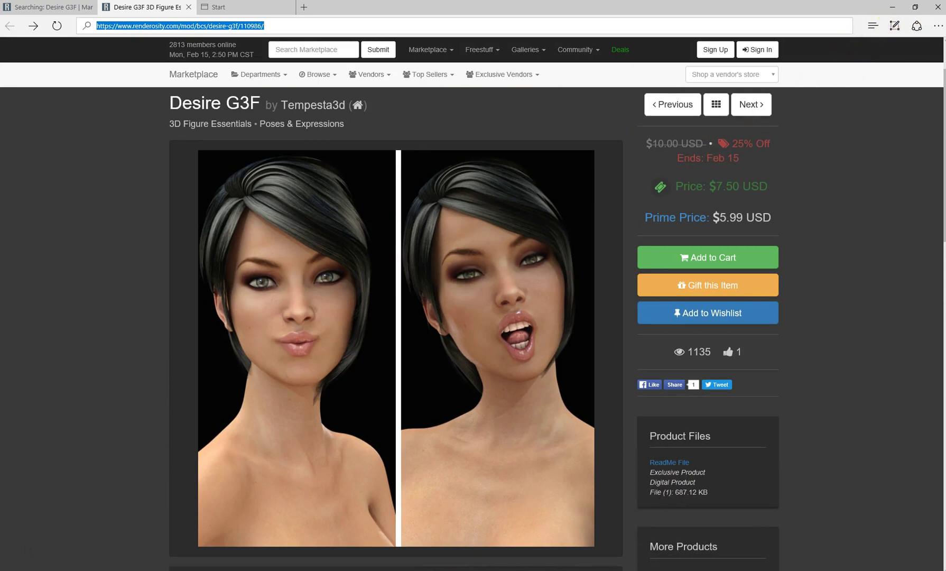
pyautogui.press('Escape')
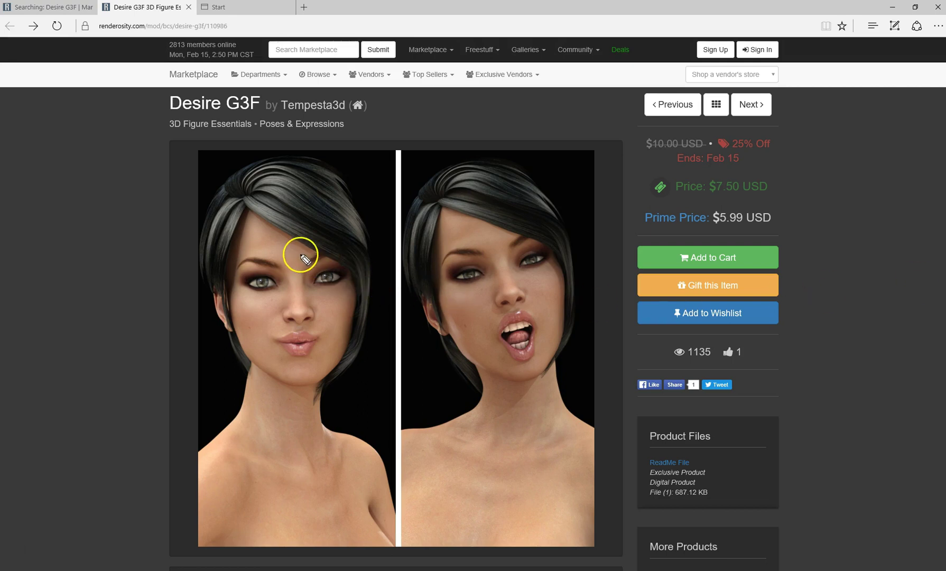
pyautogui.moveTo(320, 238)
pyautogui.mouseDown()
pyautogui.moveTo(315, 277)
pyautogui.moveTo(329, 246)
pyautogui.moveTo(365, 259)
pyautogui.moveTo(351, 249)
pyautogui.moveTo(338, 279)
pyautogui.mouseUp()
pyautogui.moveTo(390, 248)
pyautogui.mouseDown()
pyautogui.moveTo(376, 272)
pyautogui.moveTo(389, 262)
pyautogui.moveTo(381, 248)
pyautogui.mouseUp()
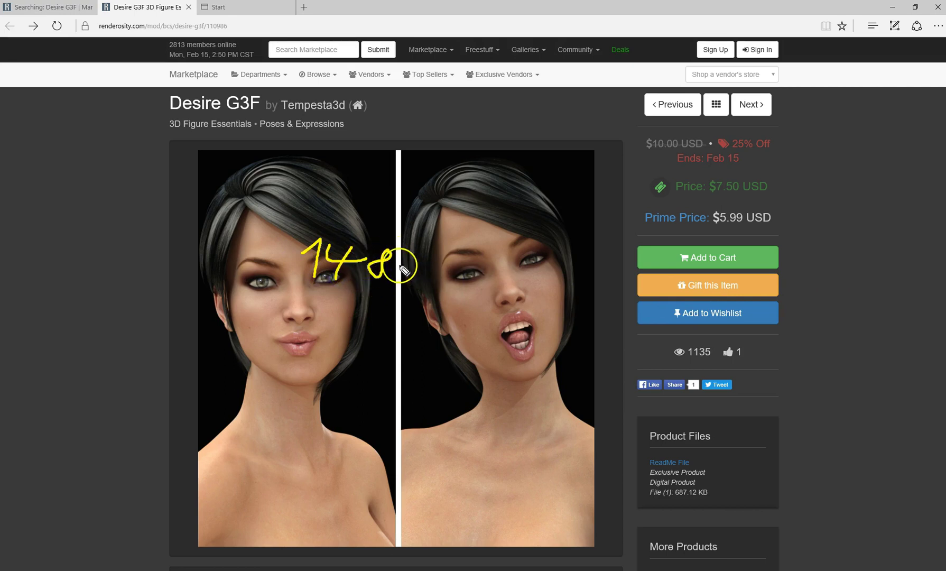
pyautogui.moveTo(404, 259)
pyautogui.mouseDown()
pyautogui.moveTo(418, 276)
pyautogui.moveTo(403, 276)
pyautogui.mouseUp()
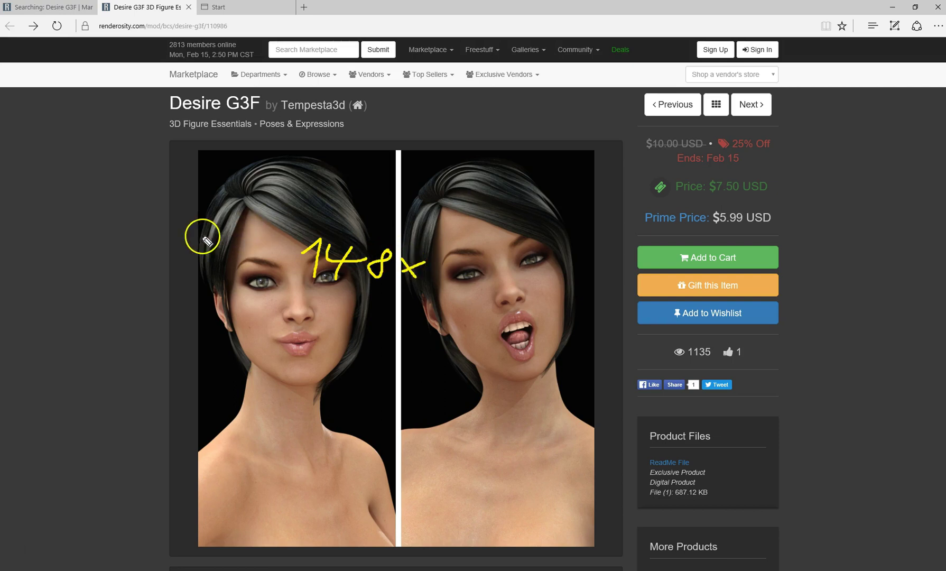
pyautogui.moveTo(168, 237)
pyautogui.mouseDown()
pyautogui.moveTo(190, 236)
pyautogui.moveTo(185, 256)
pyautogui.moveTo(221, 233)
pyautogui.mouseUp()
pyautogui.moveTo(221, 233)
pyautogui.mouseDown()
pyautogui.moveTo(210, 259)
pyautogui.moveTo(264, 259)
pyautogui.moveTo(248, 275)
pyautogui.moveTo(254, 247)
pyautogui.moveTo(284, 267)
pyautogui.moveTo(268, 265)
pyautogui.mouseUp()
pyautogui.moveTo(194, 273); pyautogui.dragTo(225, 282)
pyautogui.moveTo(338, 288); pyautogui.dragTo(348, 303)
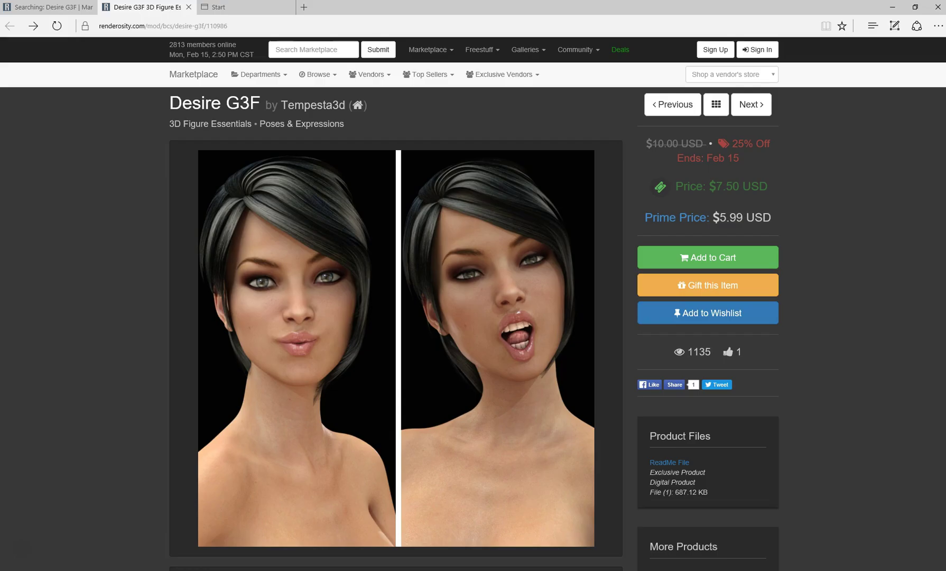
# Rename desire_resize in the Support folder to Renderosity-110986_Desire_G3F, copying the metadata file's name.
pyautogui.click(892, 7)
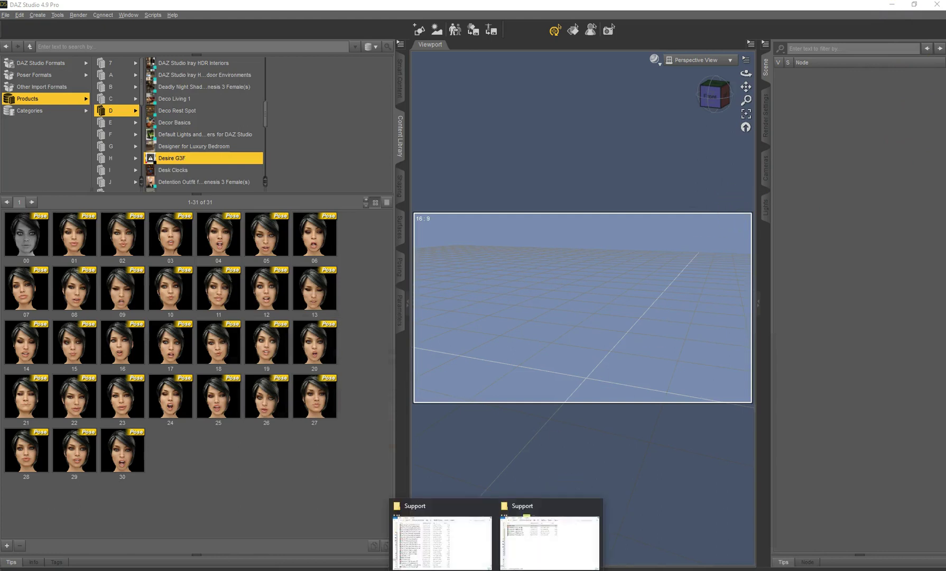
pyautogui.click(507, 539)
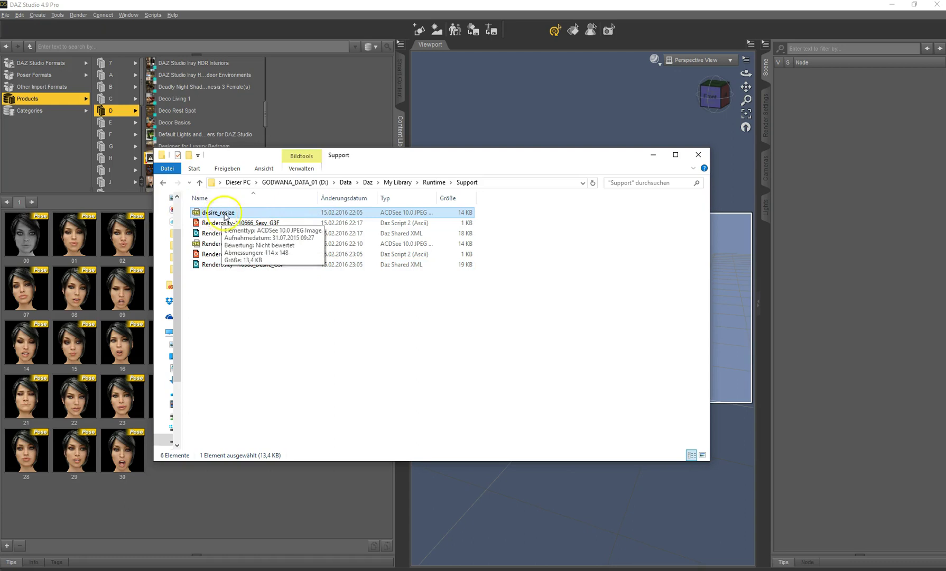
pyautogui.click(237, 264)
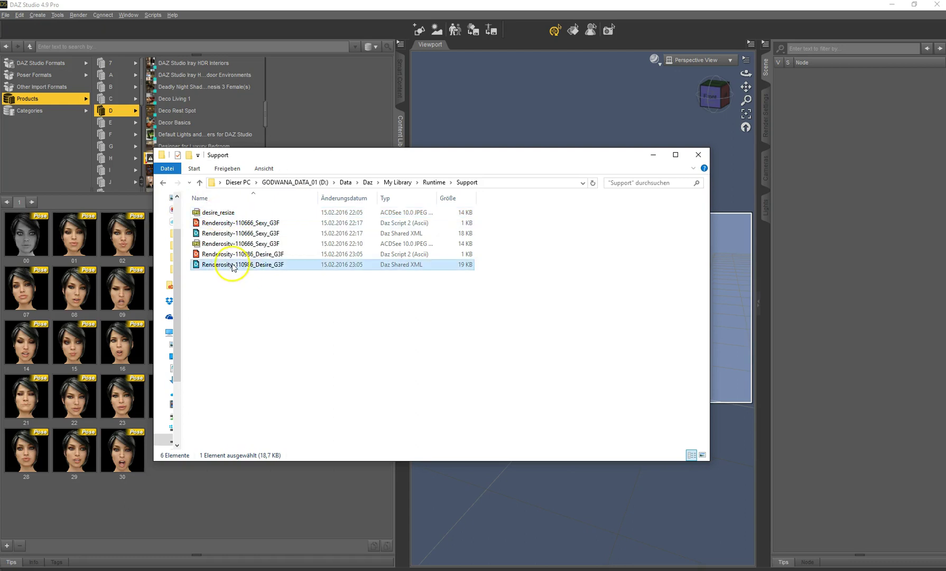
pyautogui.click(280, 266)
pyautogui.hotkey('ctrl', 'c')
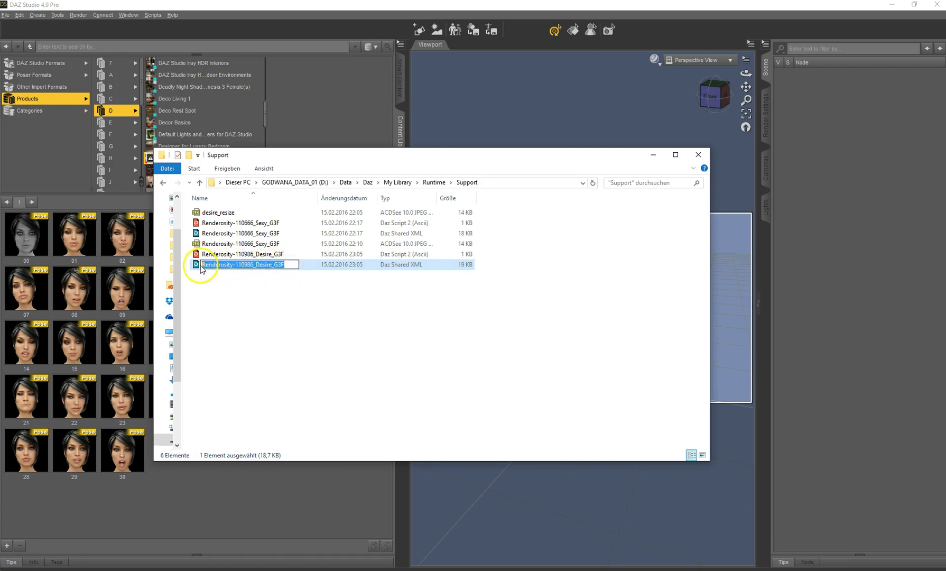
pyautogui.click(234, 213)
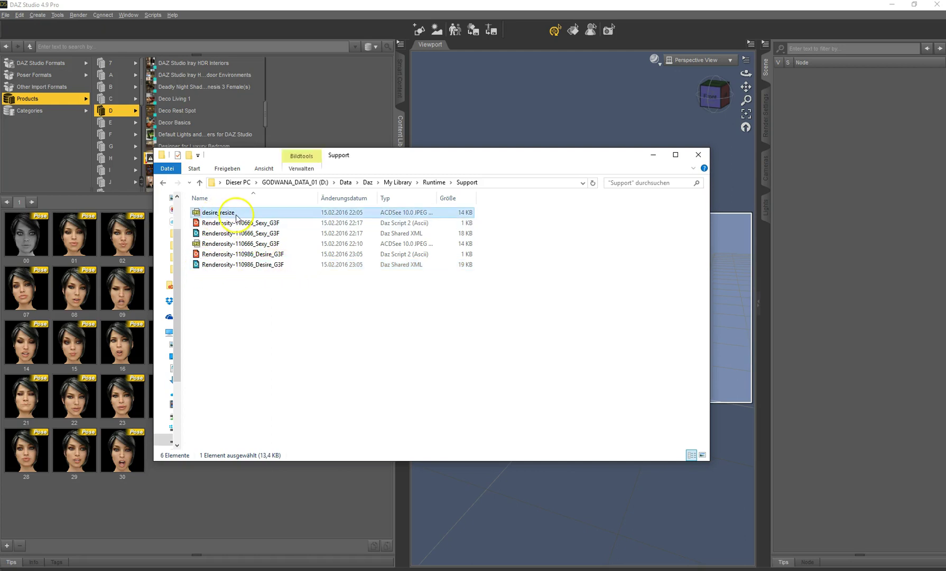
pyautogui.hotkey('ctrl', 'v')
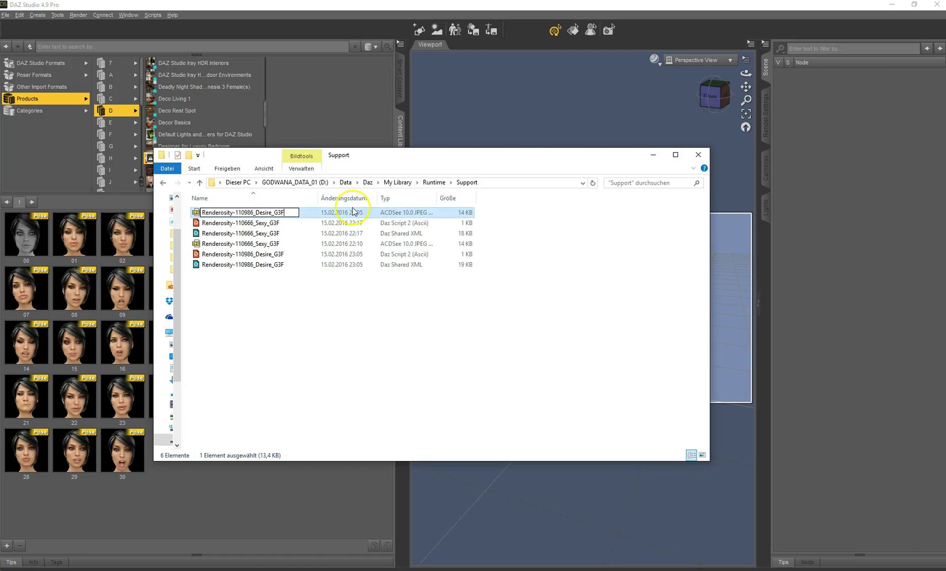
pyautogui.press('Return')
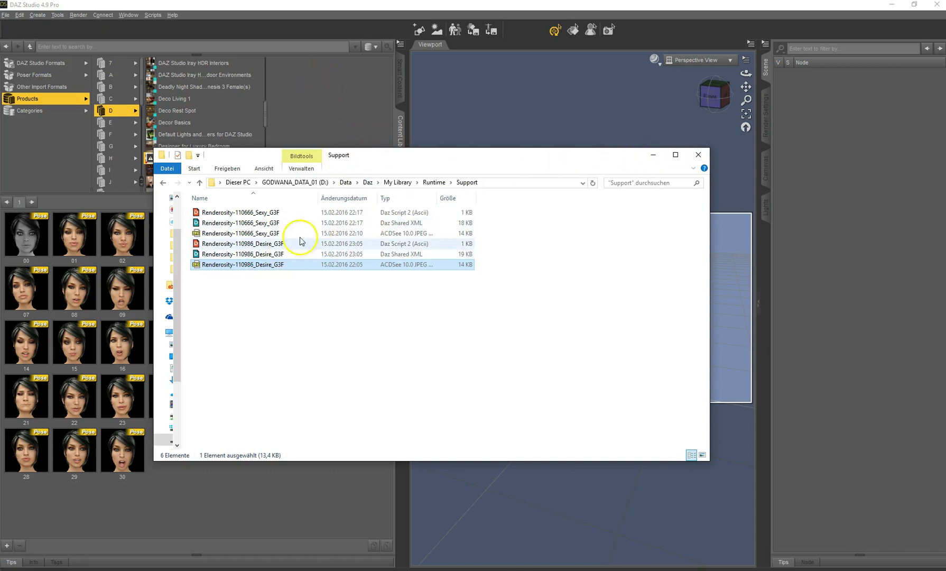
# Re-import metadata via Content DB Maintenance for Renderosity-110986 Desire G3F only.
pyautogui.click(655, 155)
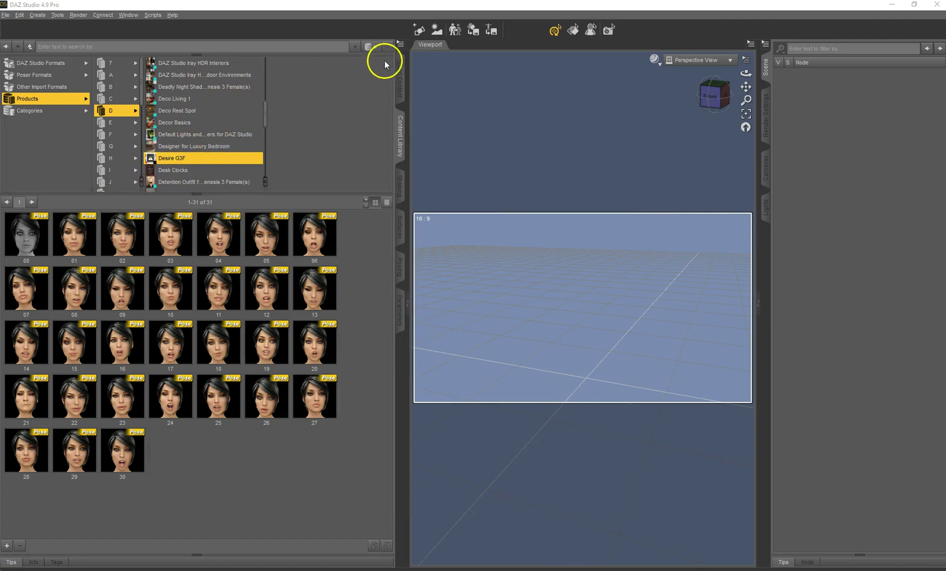
pyautogui.click(400, 45)
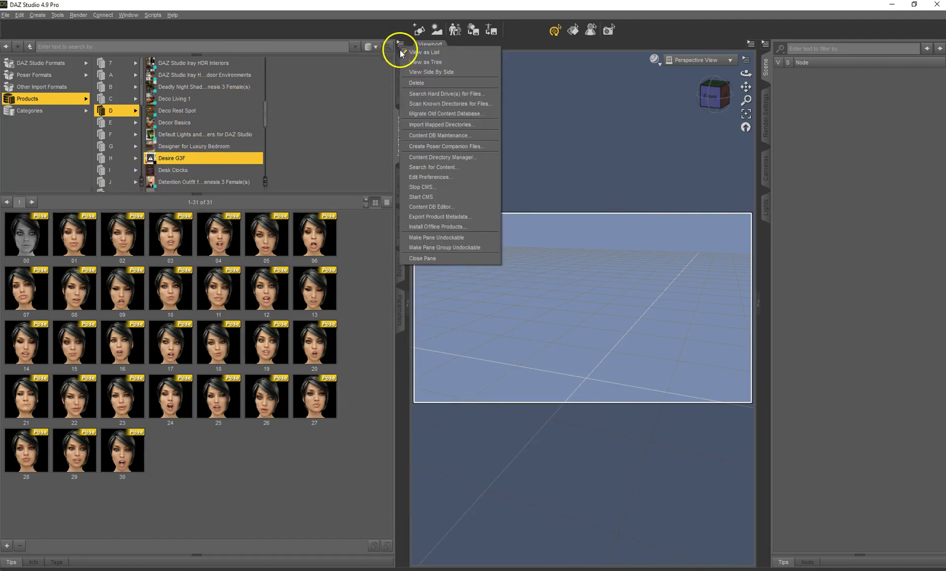
pyautogui.click(438, 135)
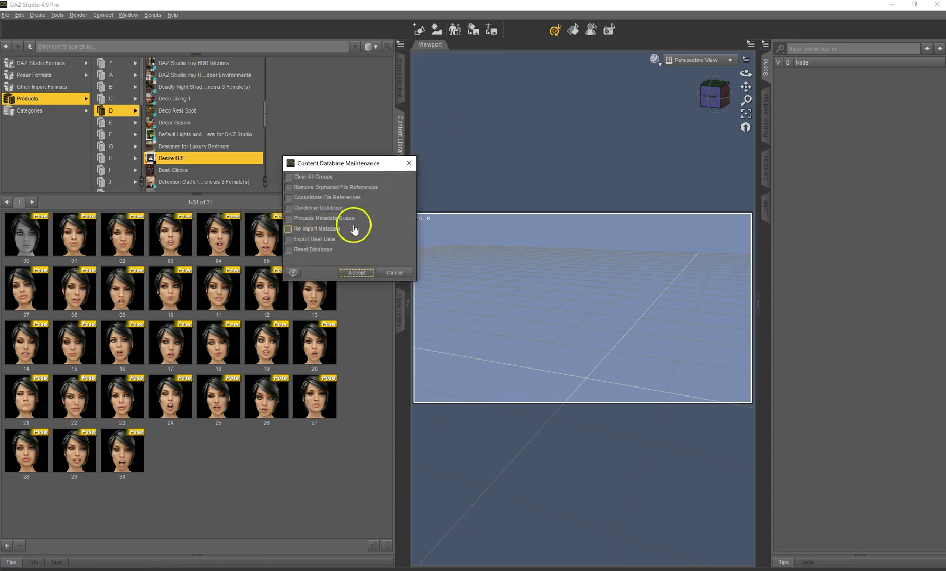
pyautogui.click(289, 229)
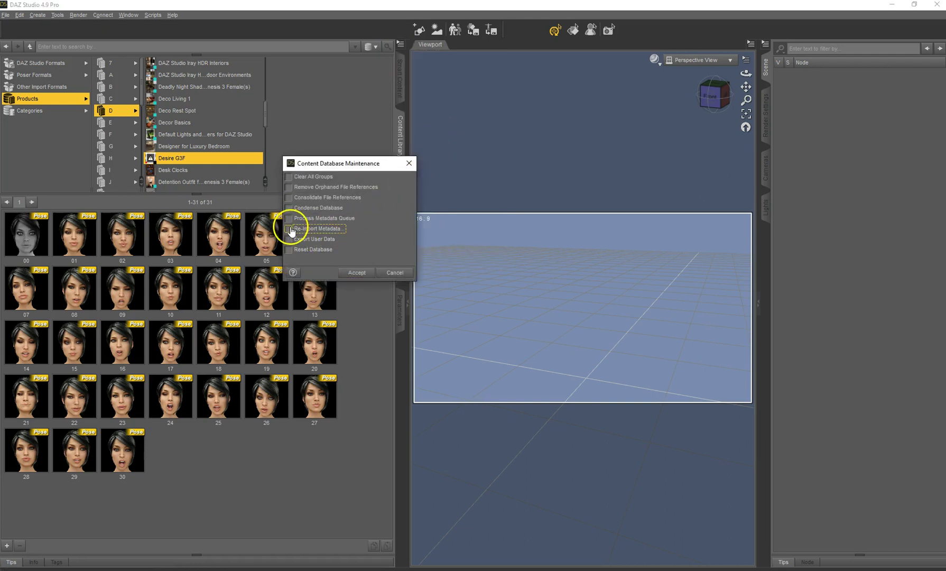
pyautogui.click(369, 271)
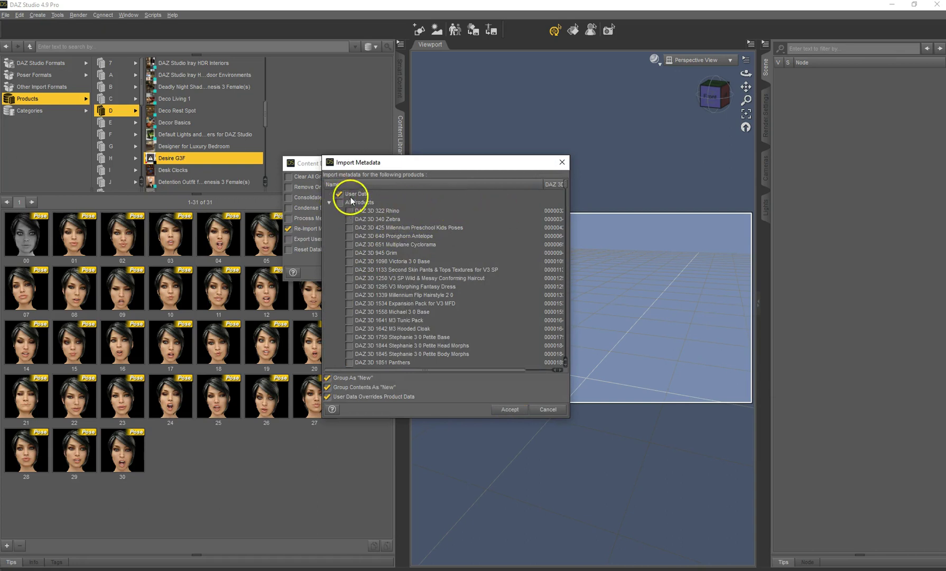
pyautogui.scroll(-15, 353, 201)
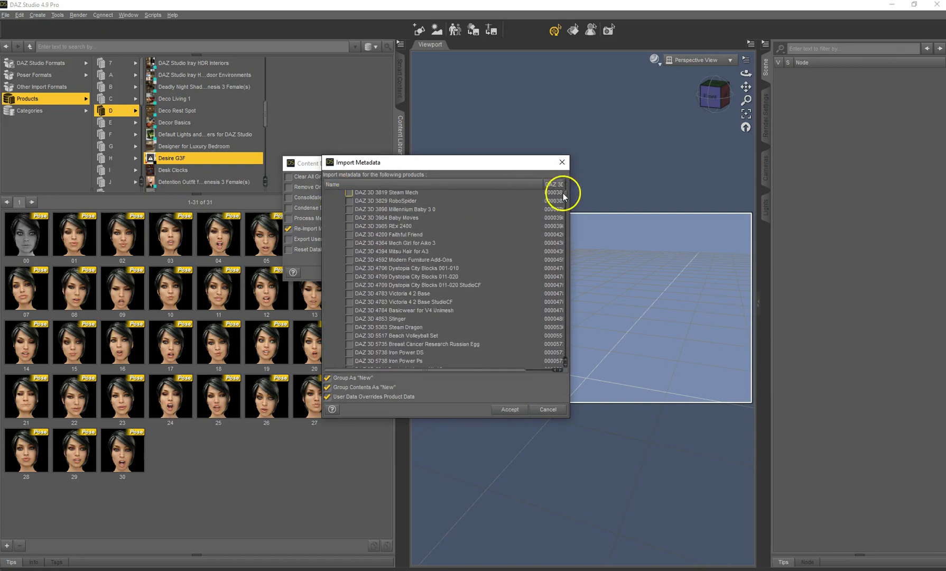
pyautogui.moveTo(563, 196); pyautogui.dragTo(567, 358)
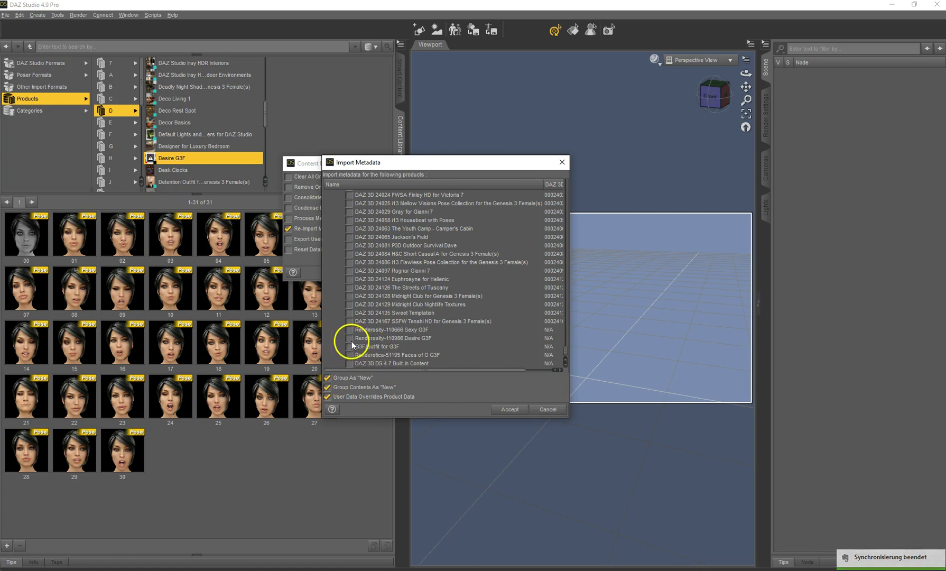
pyautogui.click(349, 338)
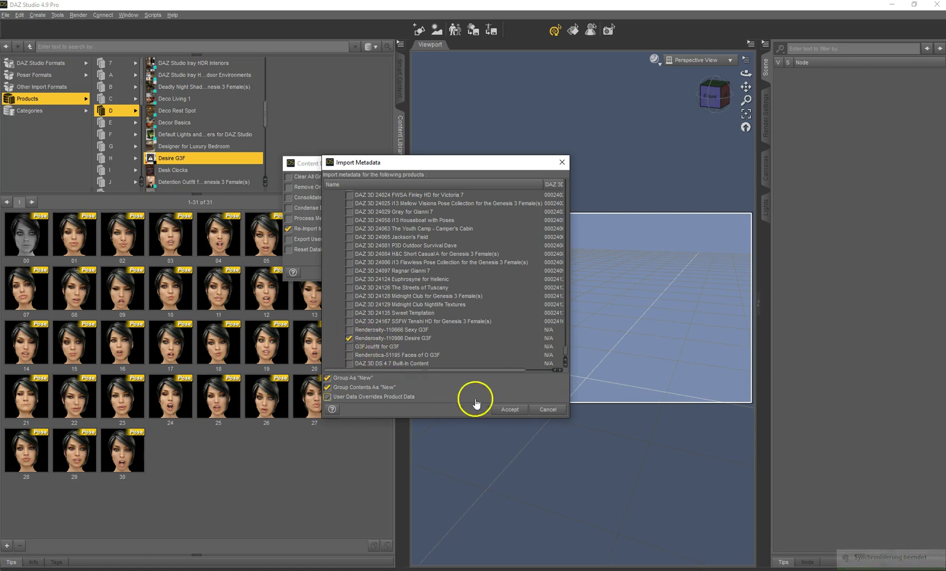
pyautogui.click(509, 410)
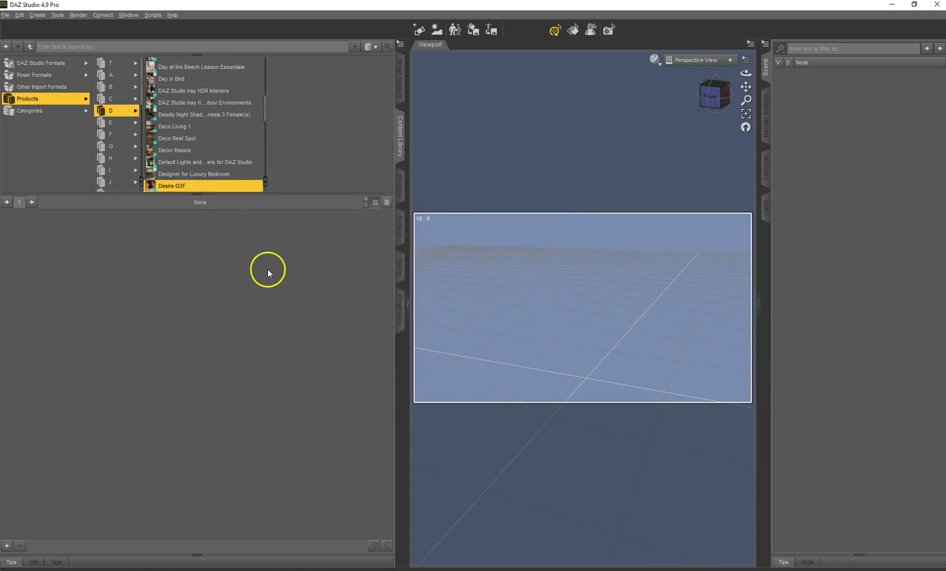
# Run Content DB Maintenance's Re-Import Metadata again with All Products unticked and accept.
pyautogui.click(400, 44)
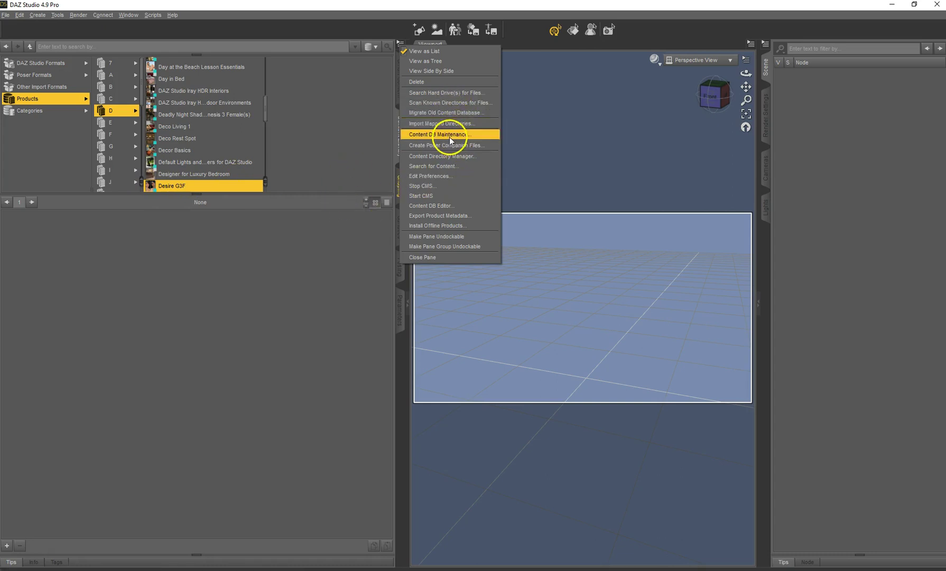
pyautogui.click(448, 136)
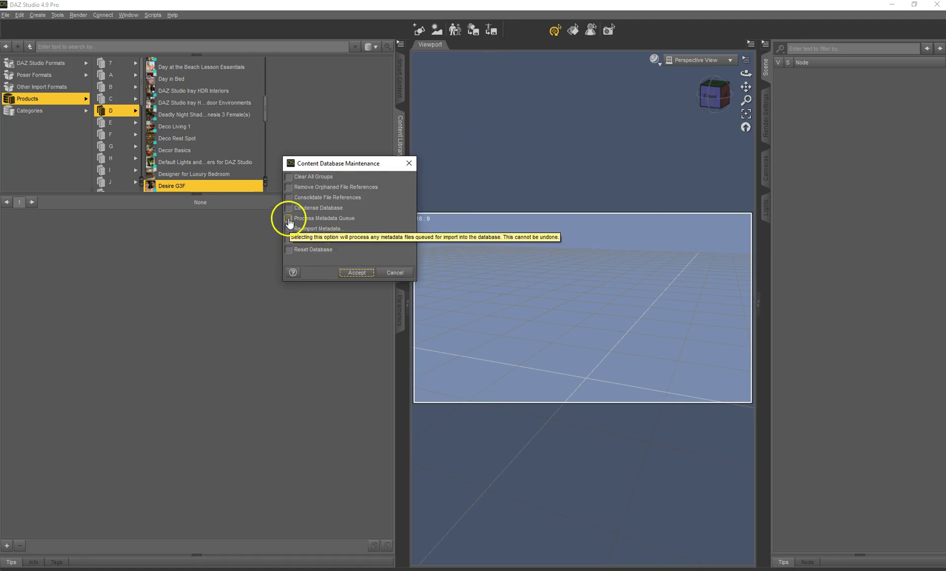
pyautogui.click(289, 229)
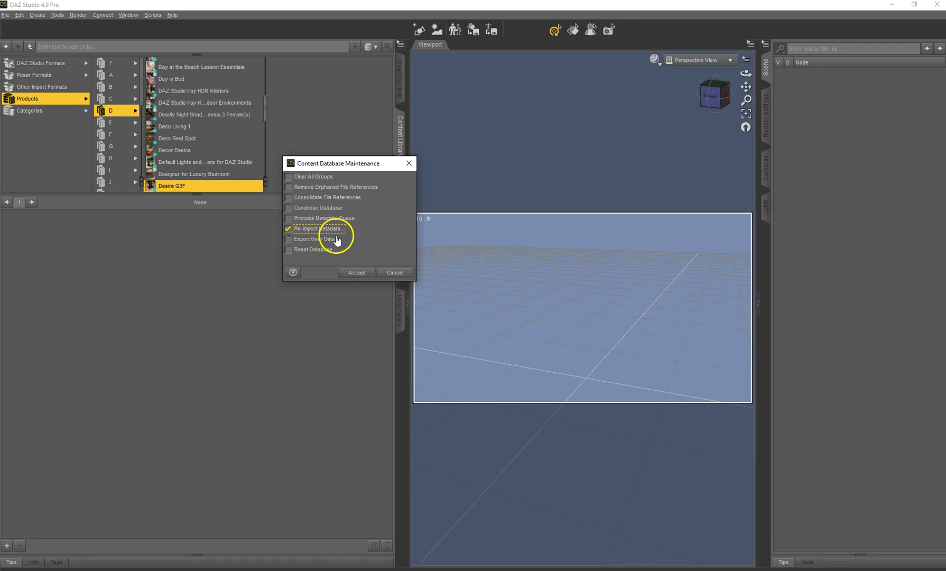
pyautogui.click(353, 273)
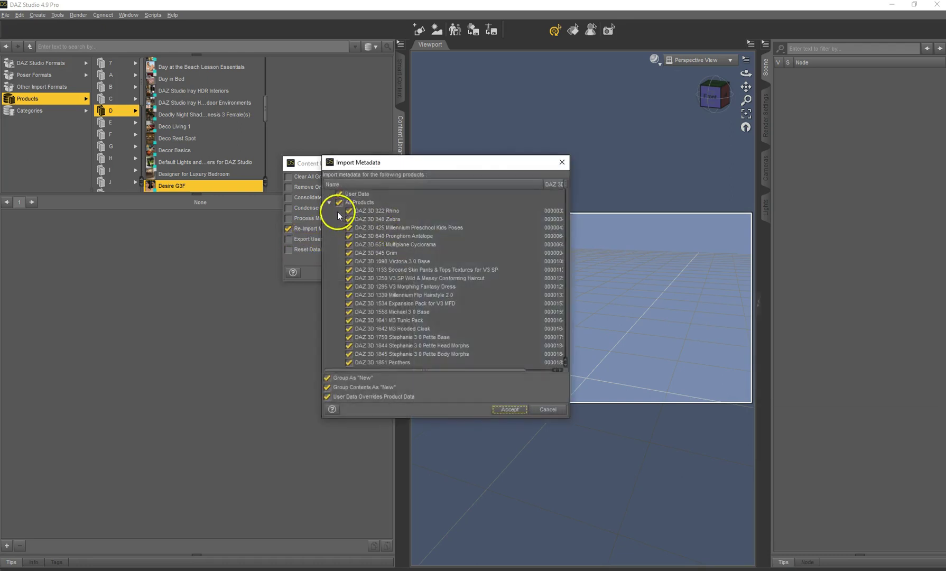
pyautogui.click(338, 202)
pyautogui.moveTo(566, 188); pyautogui.dragTo(572, 372)
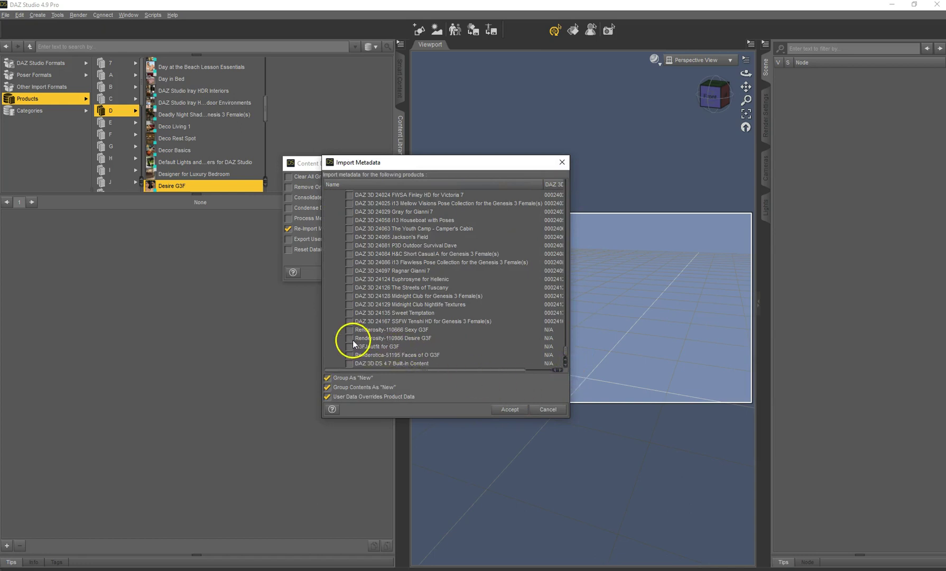
pyautogui.click(510, 408)
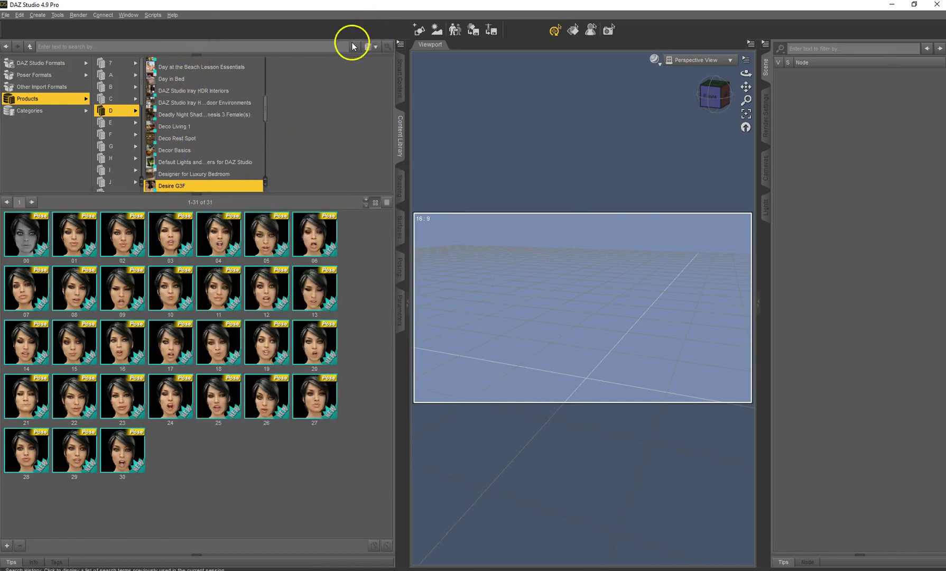
# Load the Victoria 7 Actor from Smart Content Figures > People > Female into the scene.
pyautogui.click(401, 78)
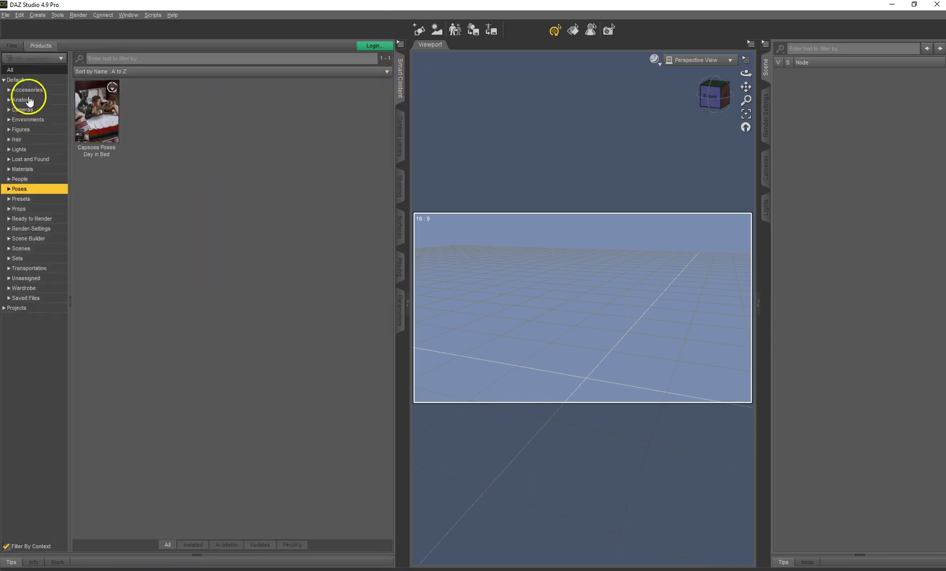
pyautogui.click(9, 130)
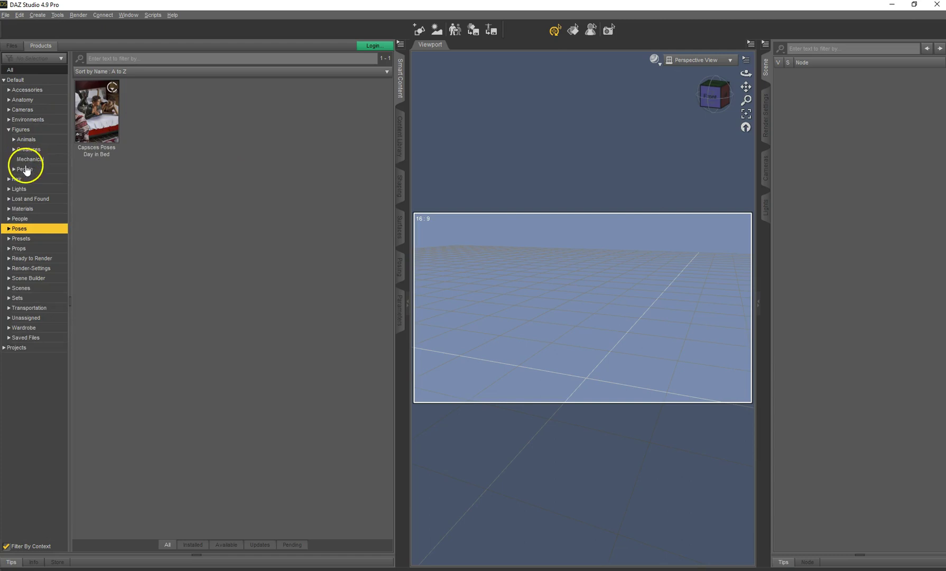
pyautogui.click(13, 169)
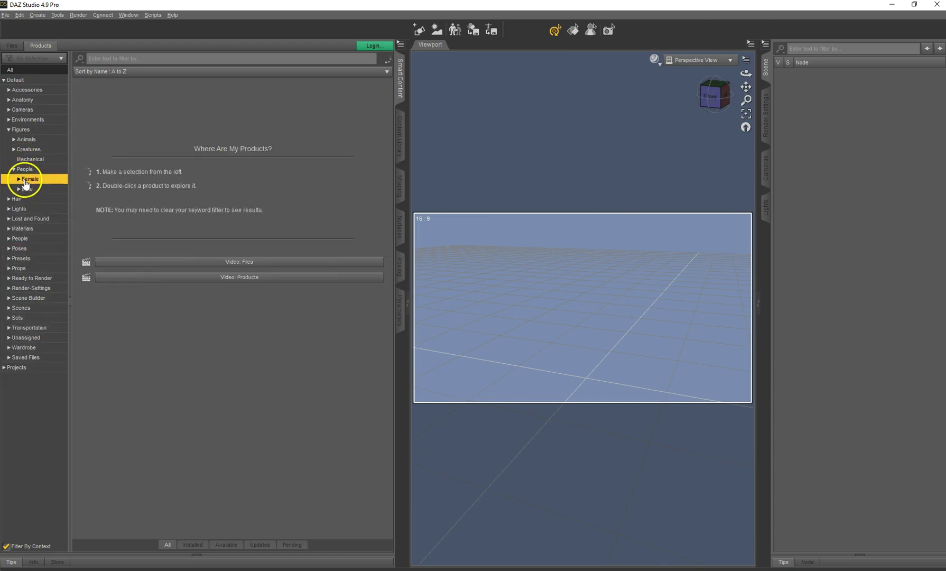
pyautogui.click(27, 179)
pyautogui.scroll(-10, 226, 341)
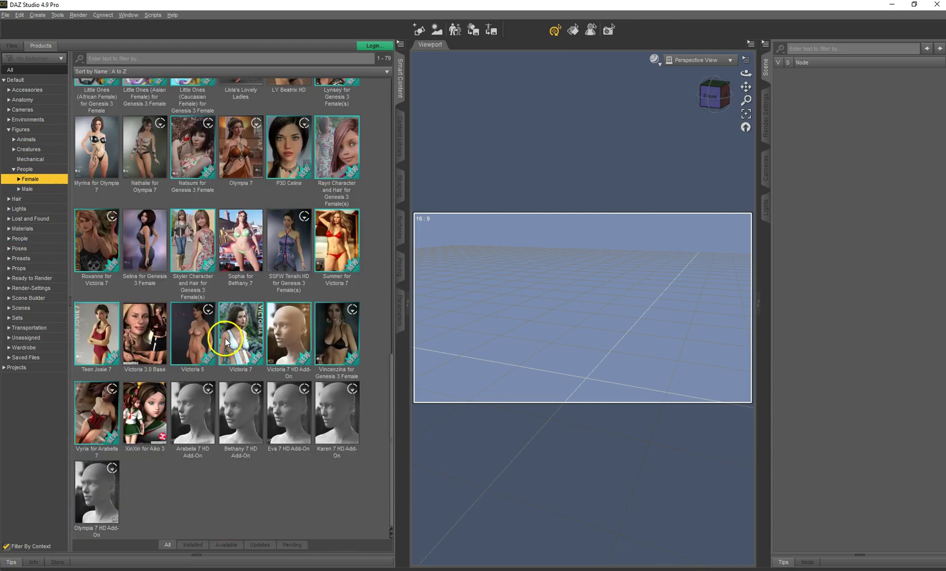
pyautogui.moveTo(298, 397)
pyautogui.moveTo(112, 343)
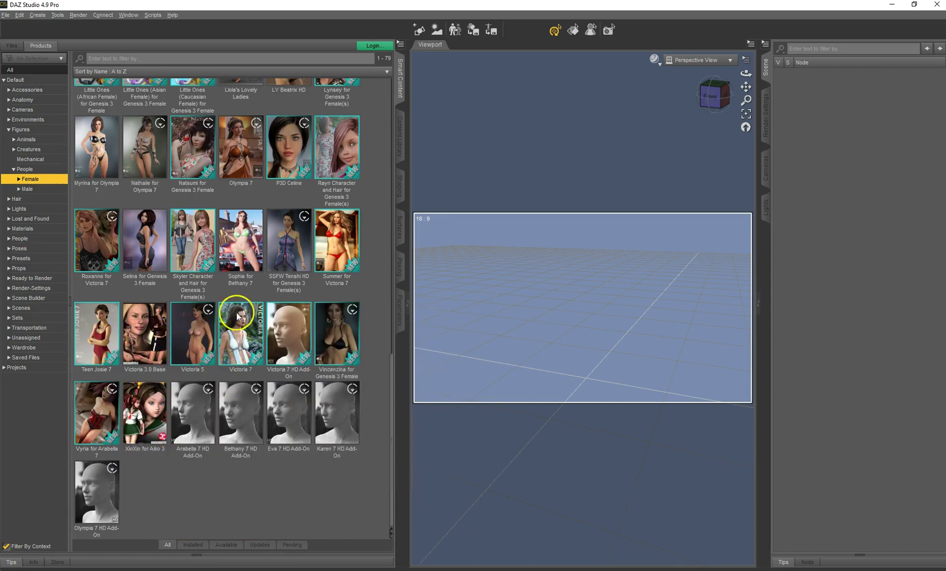
pyautogui.doubleClick(242, 328)
pyautogui.doubleClick(106, 119)
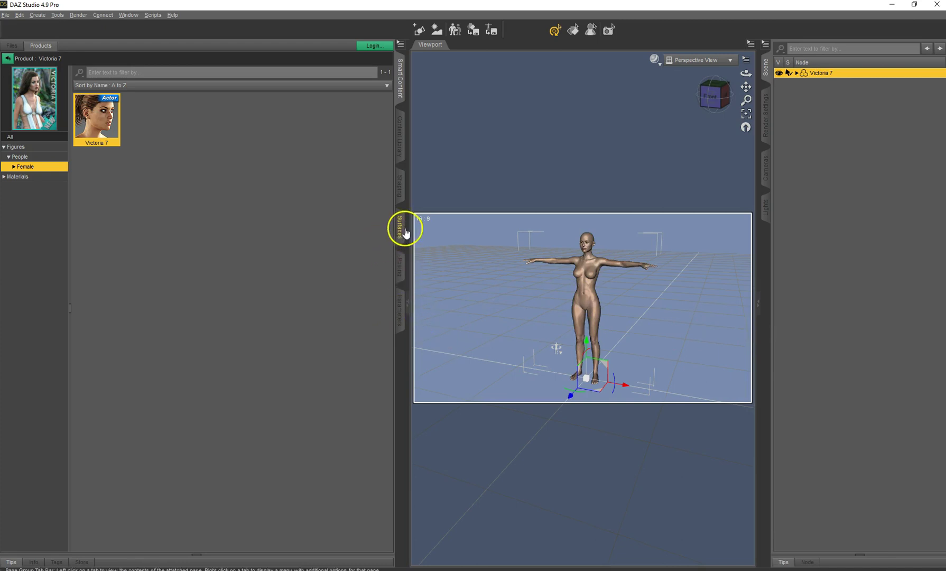
# Widen the 3D viewport and frame Victoria 7's head and torso.
pyautogui.moveTo(408, 235); pyautogui.dragTo(373, 234)
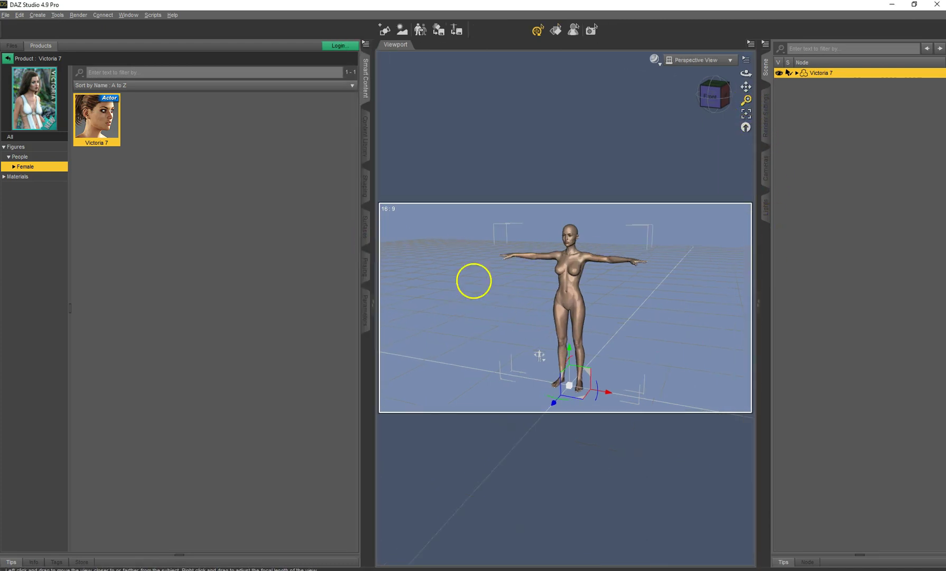
pyautogui.moveTo(473, 281); pyautogui.dragTo(474, 280)
pyautogui.moveTo(745, 86); pyautogui.dragTo(474, 278)
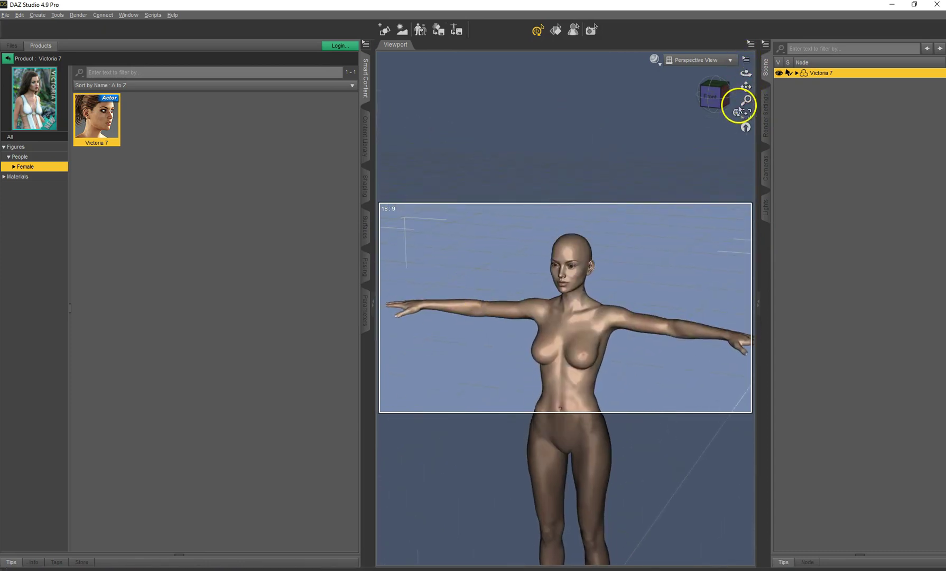
pyautogui.moveTo(746, 100); pyautogui.dragTo(746, 64)
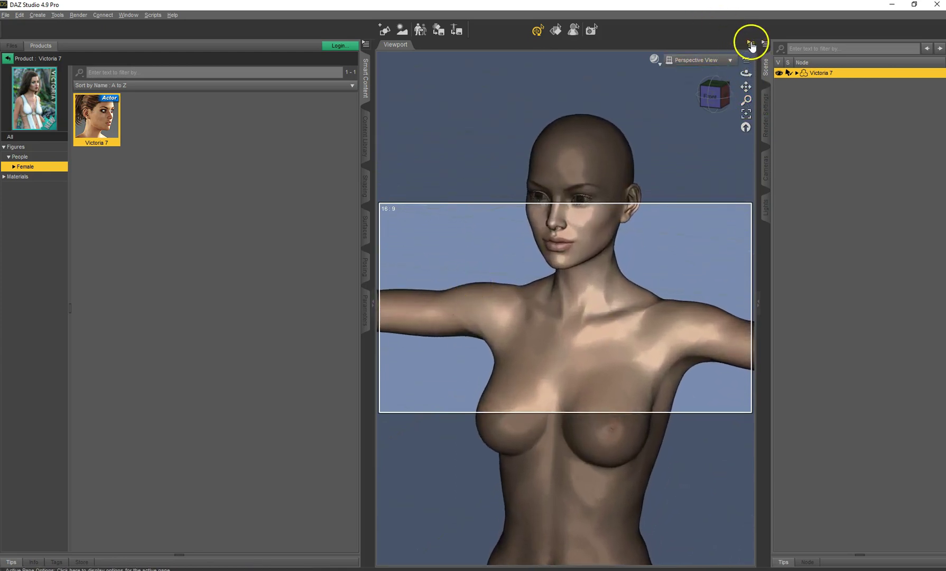
# Hide the 16:9 aspect frame and zoom in on the head and shoulders.
pyautogui.click(751, 43)
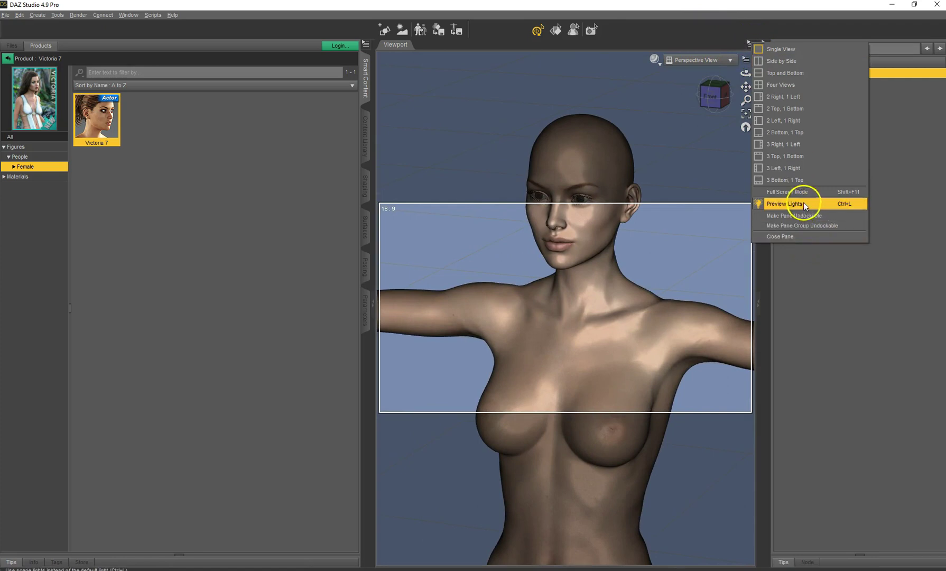
pyautogui.click(748, 43)
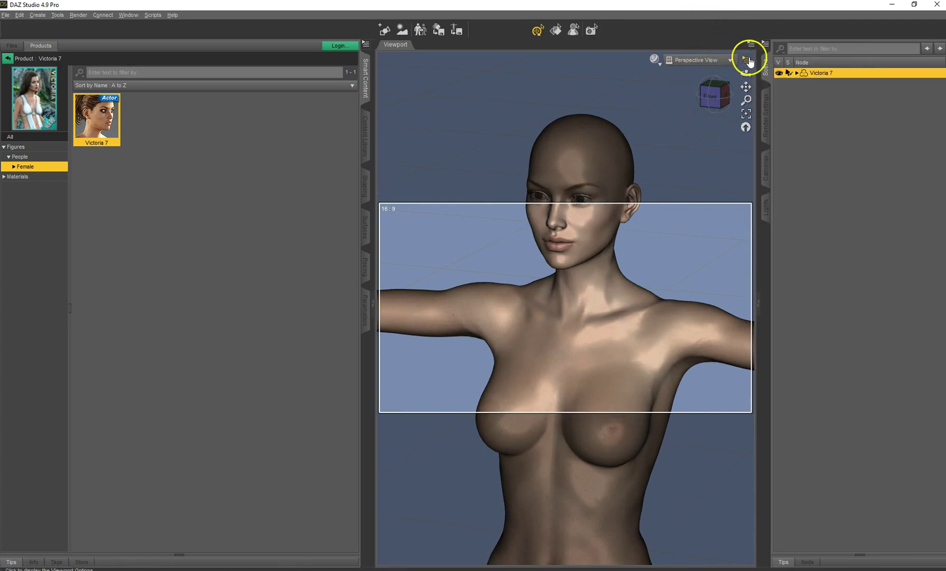
pyautogui.click(745, 59)
pyautogui.click(750, 105)
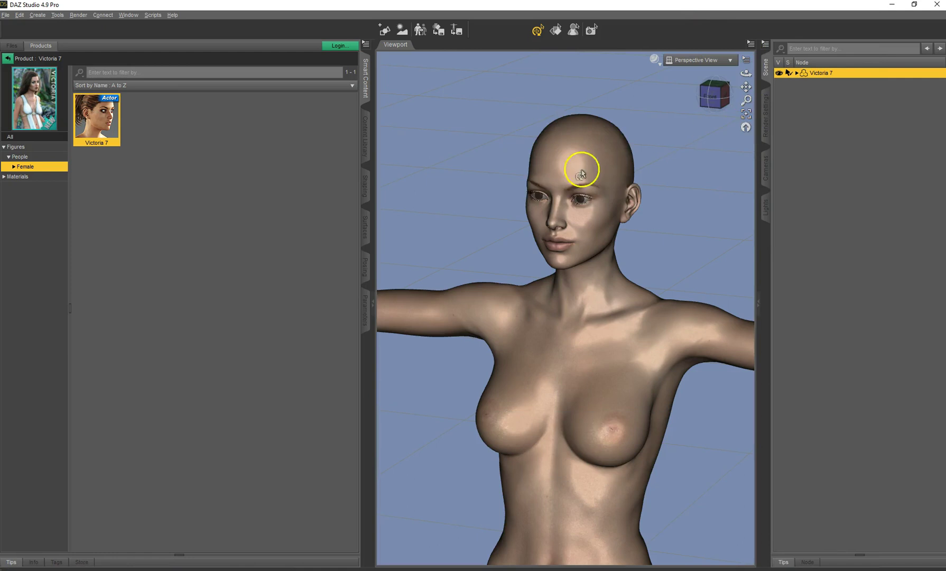
pyautogui.moveTo(746, 99); pyautogui.dragTo(691, 38)
# Clear the figure selection, frame the whole head closer, and reselect Victoria 7.
pyautogui.rightClick(695, 201)
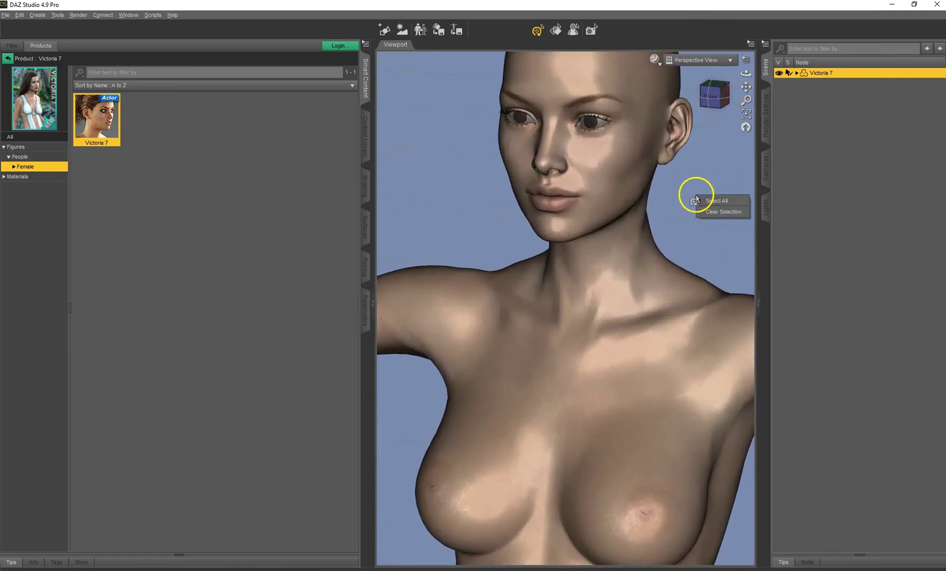
pyautogui.press('Escape')
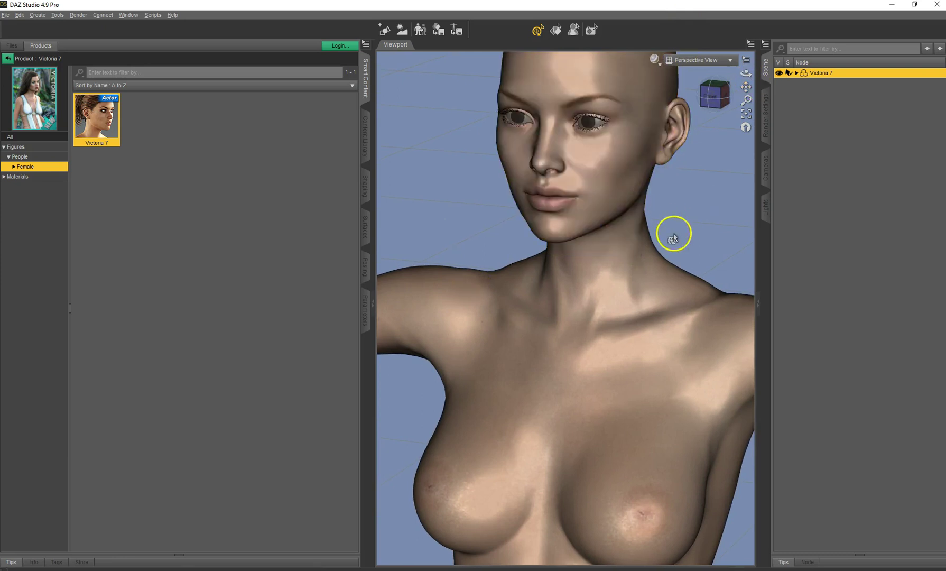
pyautogui.click(682, 235)
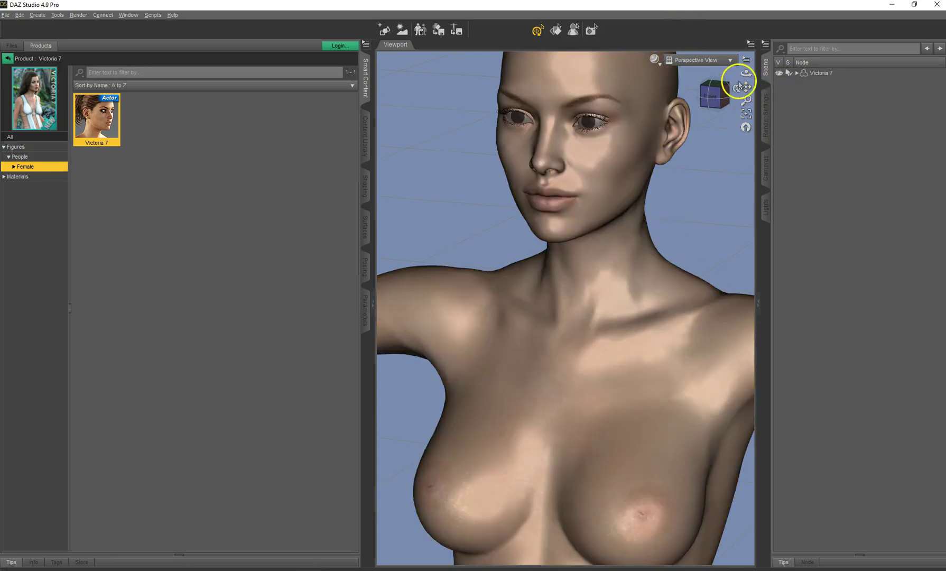
pyautogui.moveTo(746, 86); pyautogui.dragTo(473, 271)
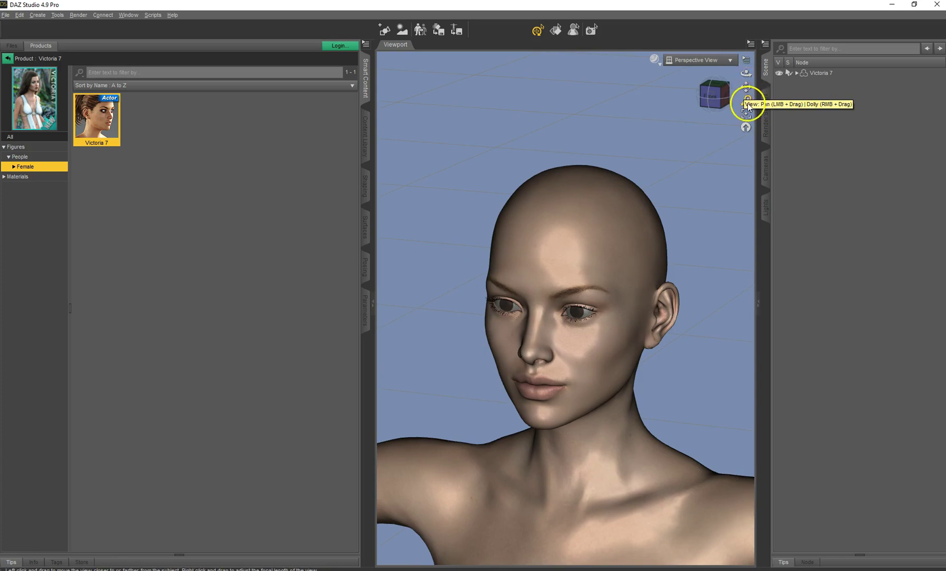
pyautogui.click(746, 100)
pyautogui.moveTo(474, 280); pyautogui.dragTo(473, 279)
pyautogui.click(746, 70)
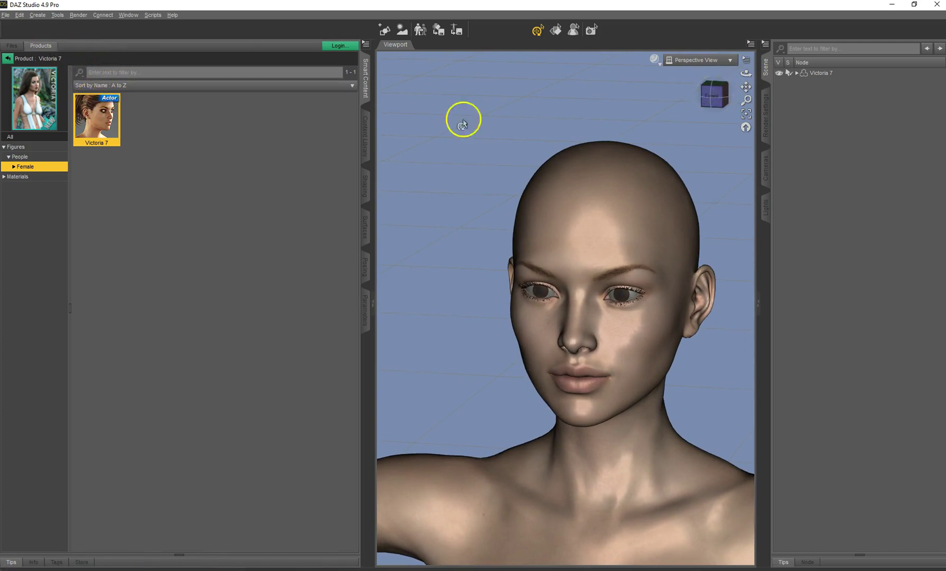
pyautogui.click(827, 73)
# Return to the content categories and open Desire G3F under Poses > Expressions.
pyautogui.click(9, 58)
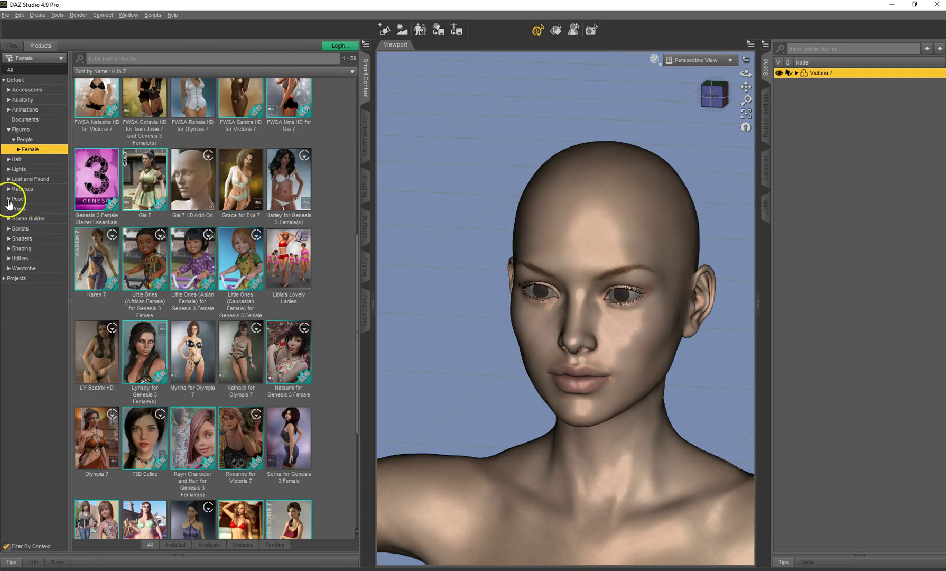
pyautogui.click(8, 199)
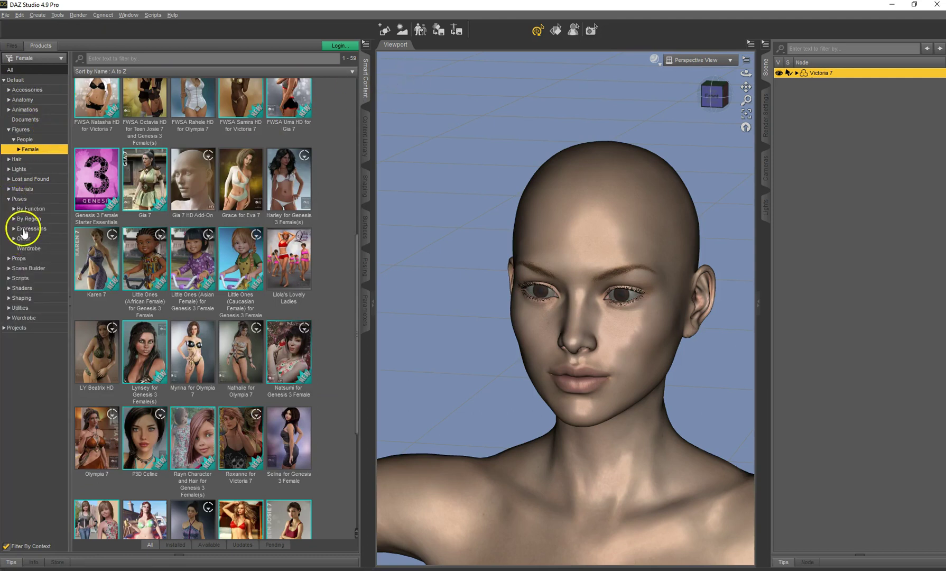
pyautogui.click(24, 230)
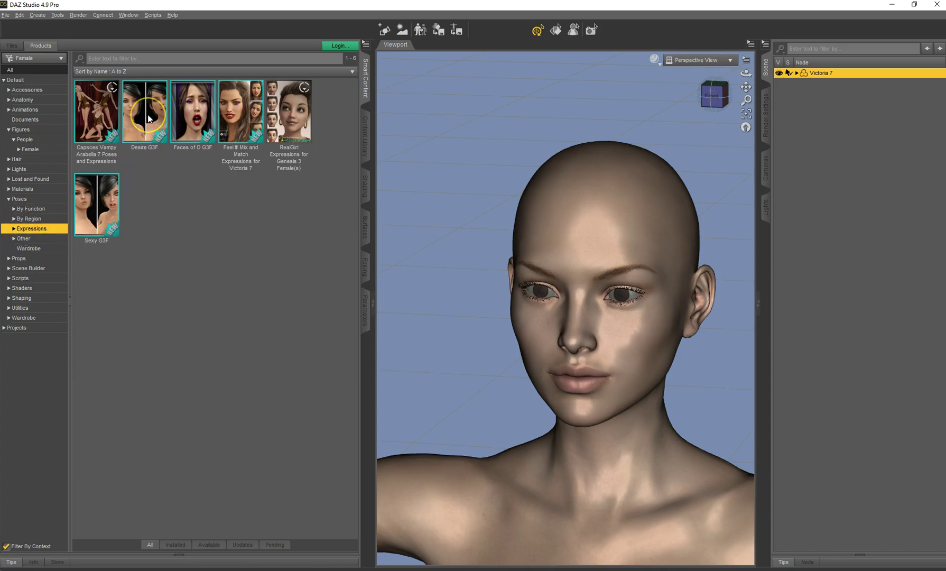
pyautogui.moveTo(148, 117)
pyautogui.doubleClick(148, 127)
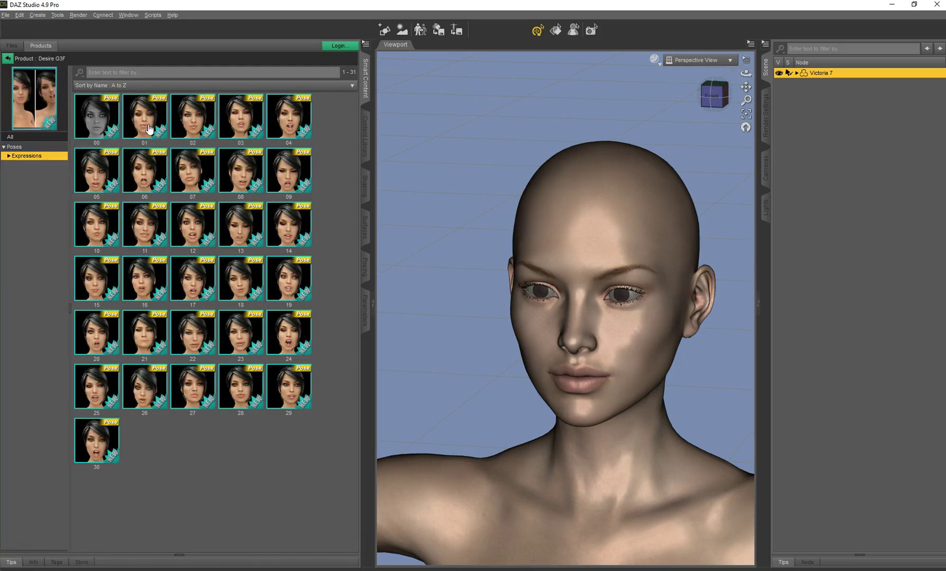
pyautogui.click(110, 144)
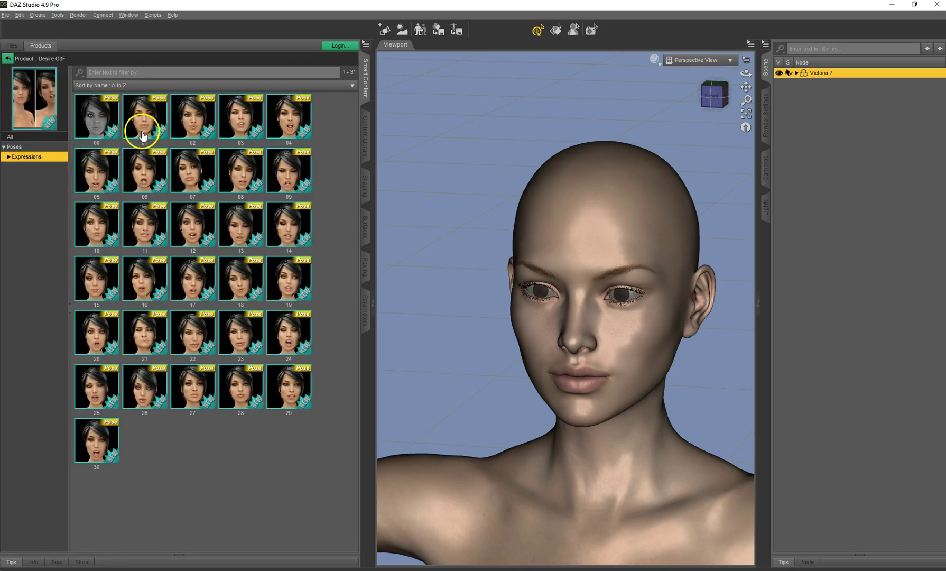
pyautogui.moveTo(143, 135)
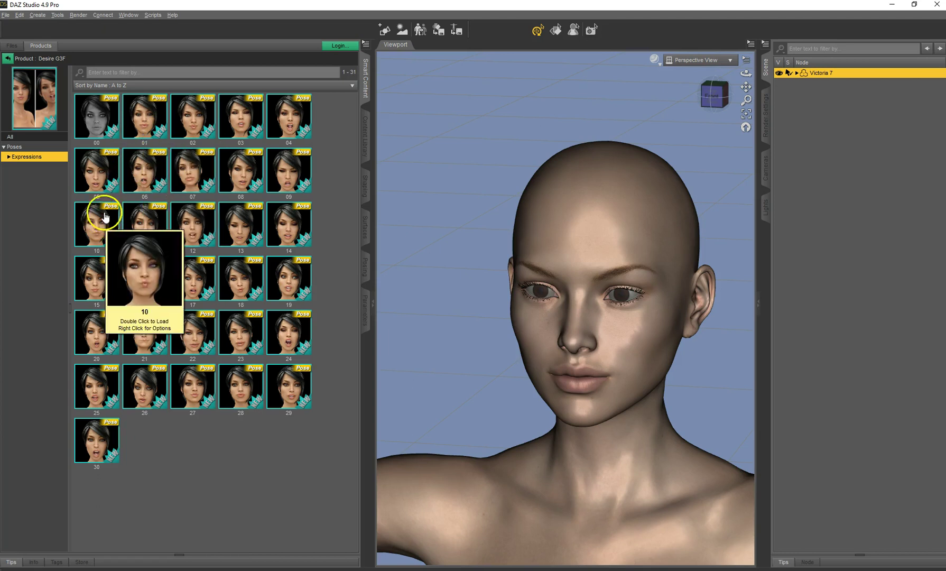
pyautogui.moveTo(147, 212)
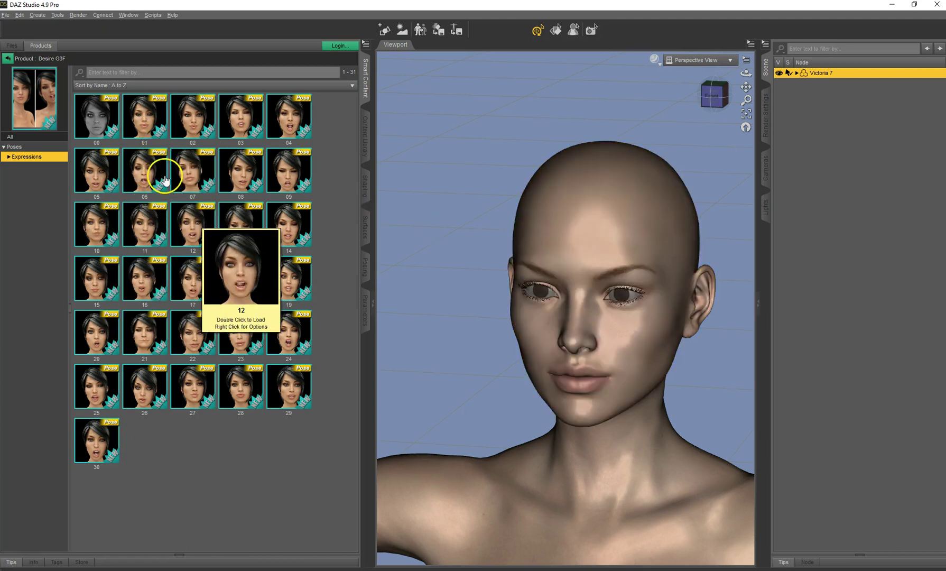
# Preview Desire G3F expression 08, then apply expression 10 for puckered lips.
pyautogui.doubleClick(244, 173)
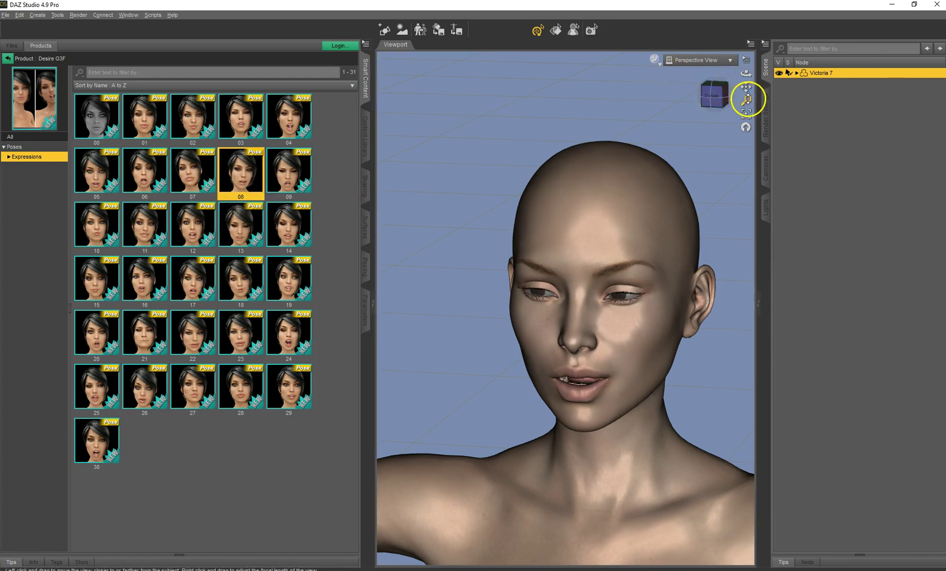
pyautogui.moveTo(745, 73); pyautogui.dragTo(473, 279)
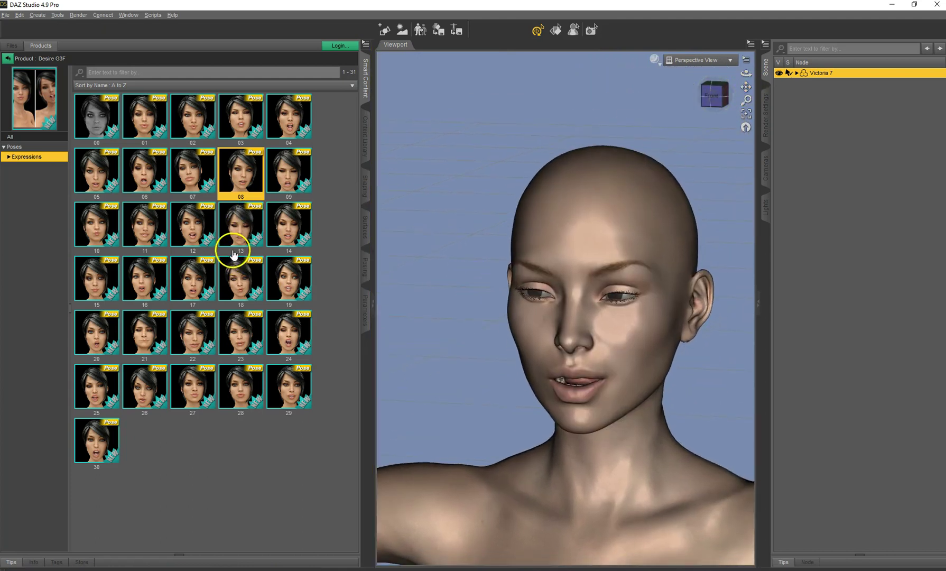
pyautogui.doubleClick(93, 240)
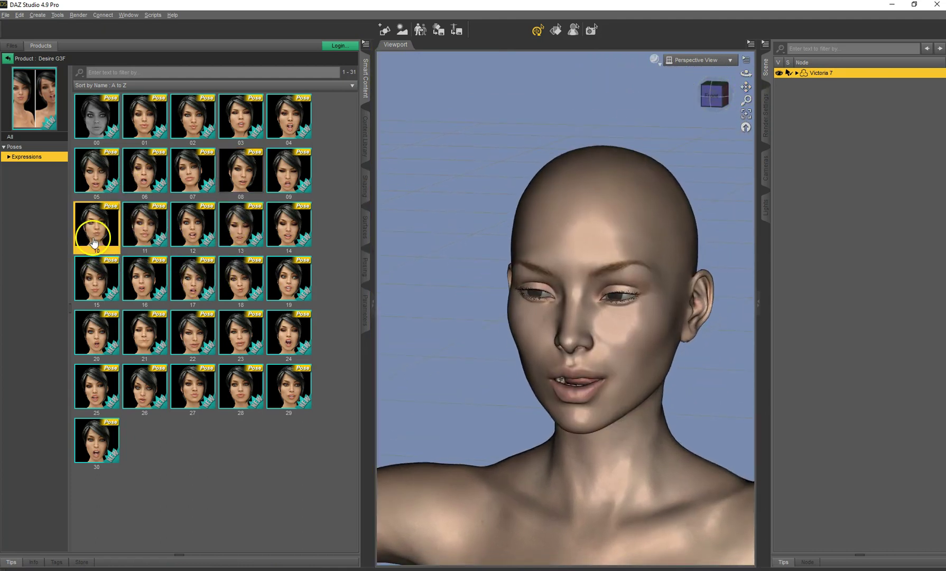